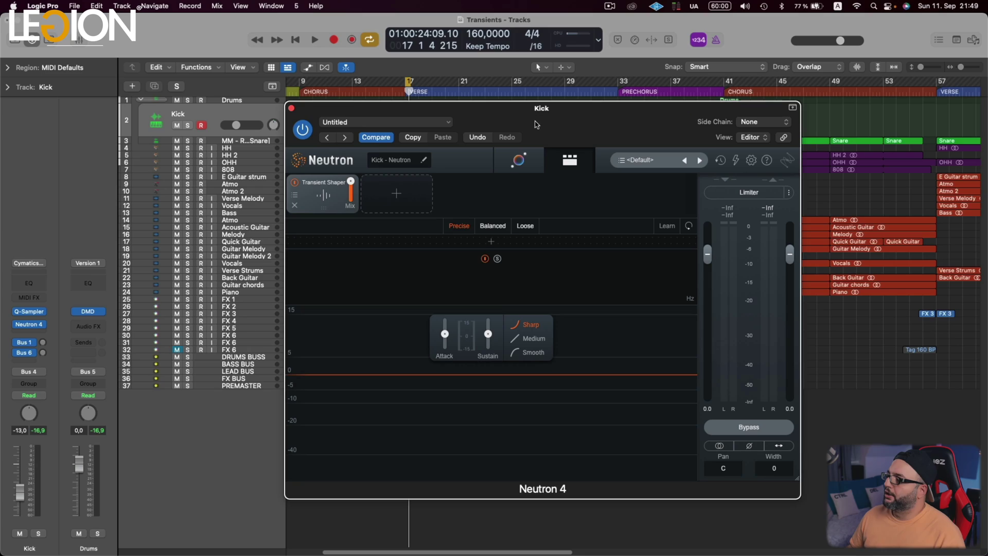
Solo and play the Kick, ease the Transient Shaper attack slightly and boost sustain to about 8.
{"action": "left_click", "coordinate": [189, 125]}
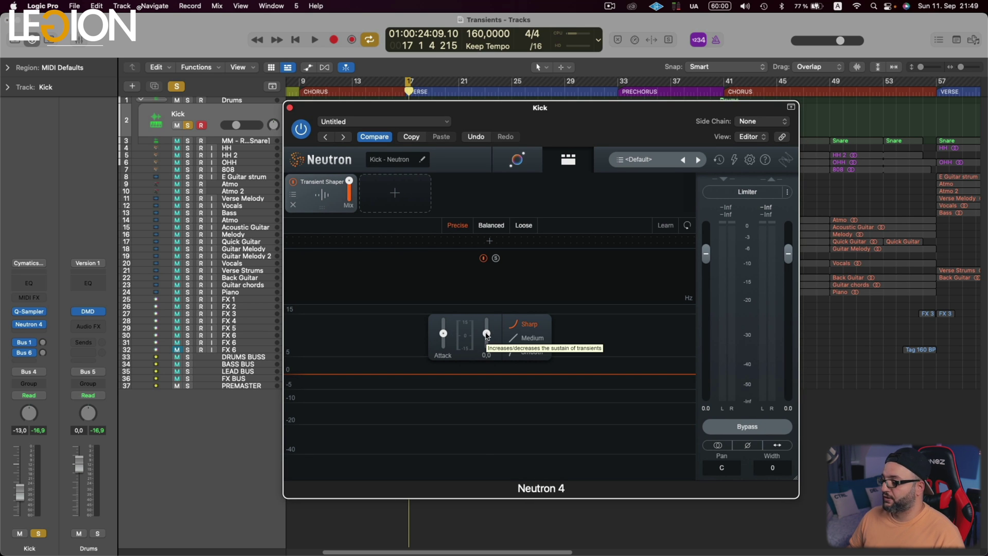
{"action": "key", "text": "space"}
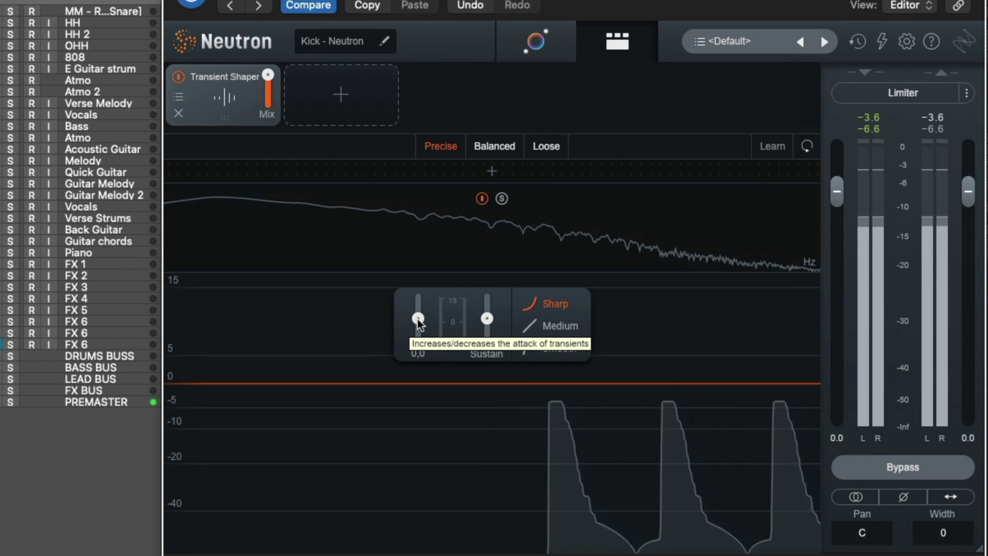
{"action": "left_click_drag", "start_coordinate": [418, 319], "coordinate": [409, 443]}
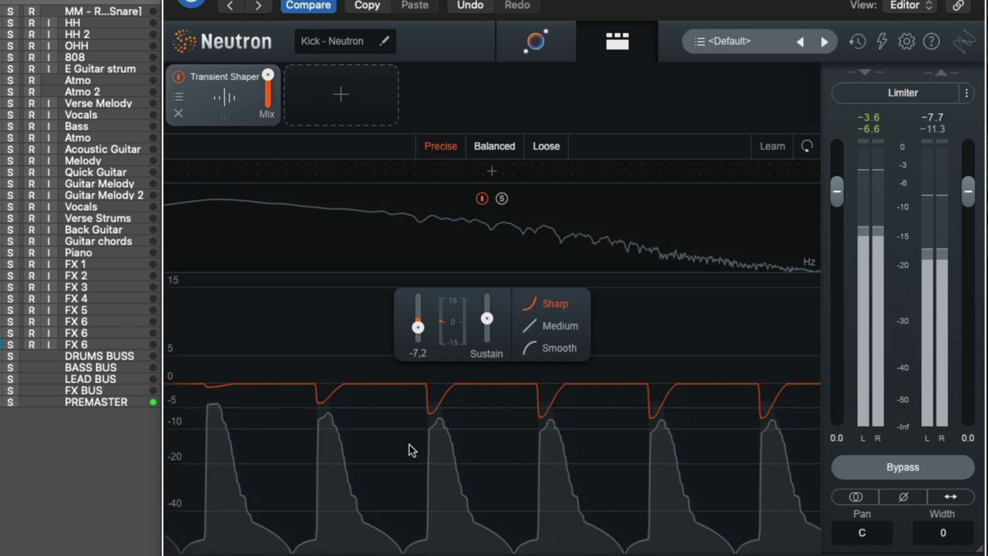
{"action": "mouse_move", "coordinate": [426, 333]}
{"action": "left_mouse_down"}
{"action": "mouse_move", "coordinate": [412, 353]}
{"action": "mouse_move", "coordinate": [419, 331]}
{"action": "left_mouse_up"}
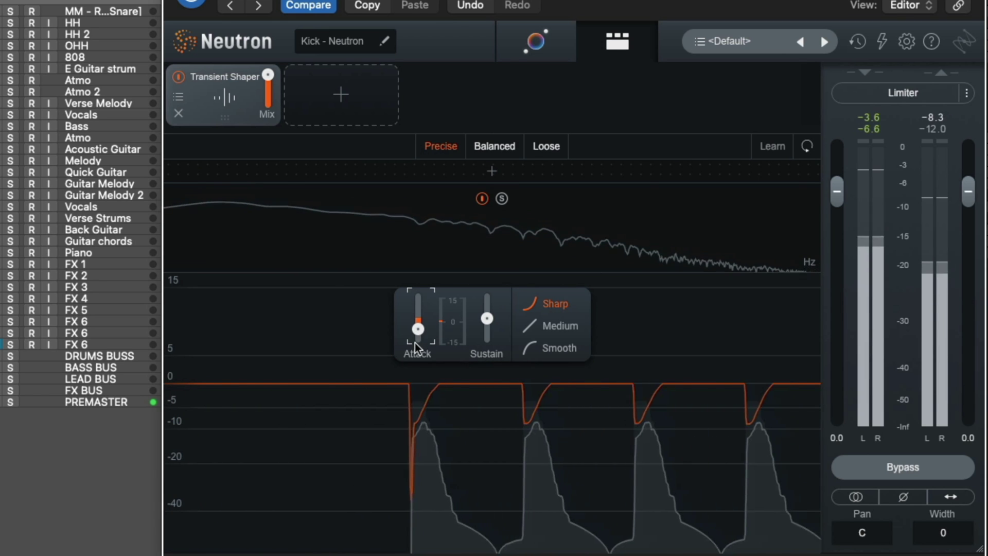
{"action": "left_click_drag", "start_coordinate": [415, 342], "coordinate": [418, 302]}
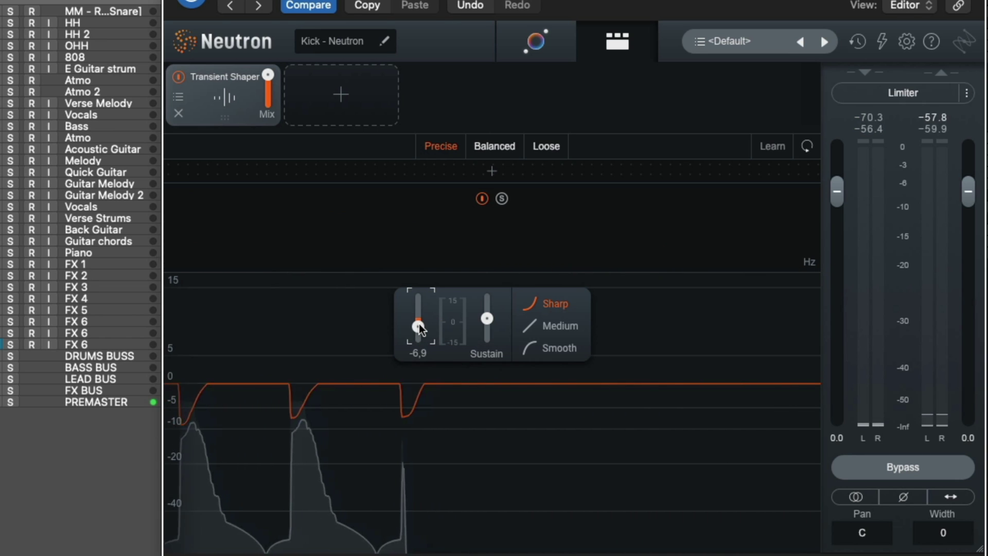
{"action": "left_click_drag", "start_coordinate": [417, 275], "coordinate": [421, 291]}
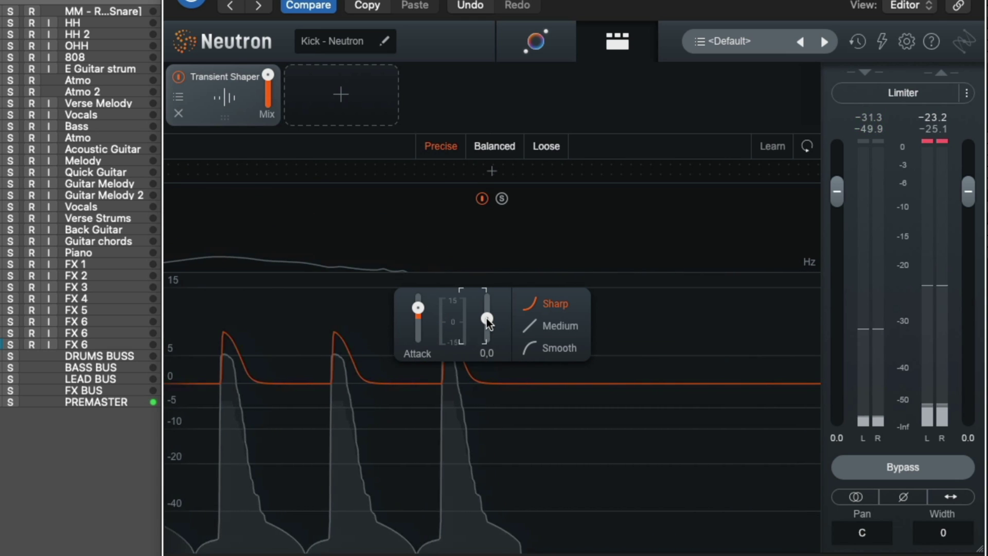
{"action": "left_click_drag", "start_coordinate": [488, 321], "coordinate": [488, 317]}
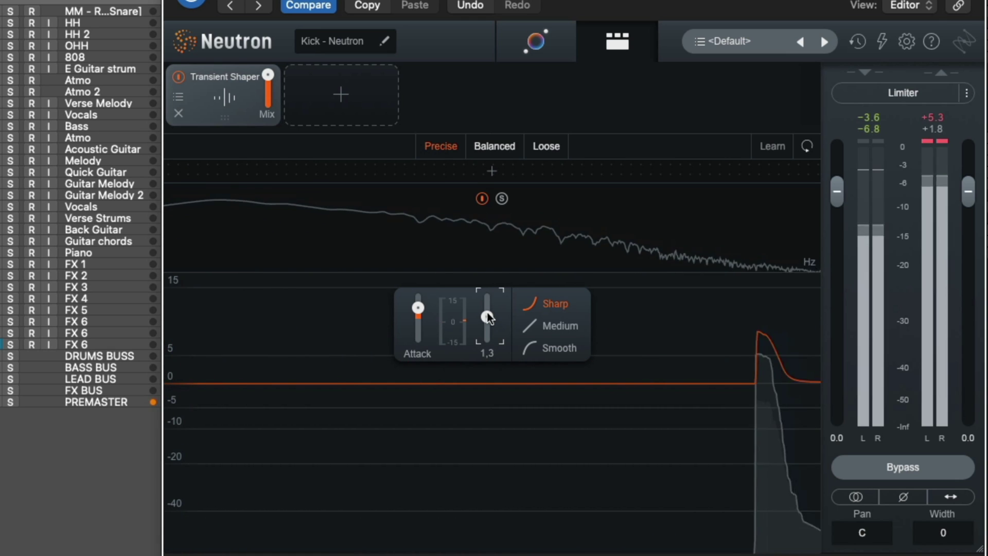
{"action": "left_click_drag", "start_coordinate": [486, 228], "coordinate": [487, 205]}
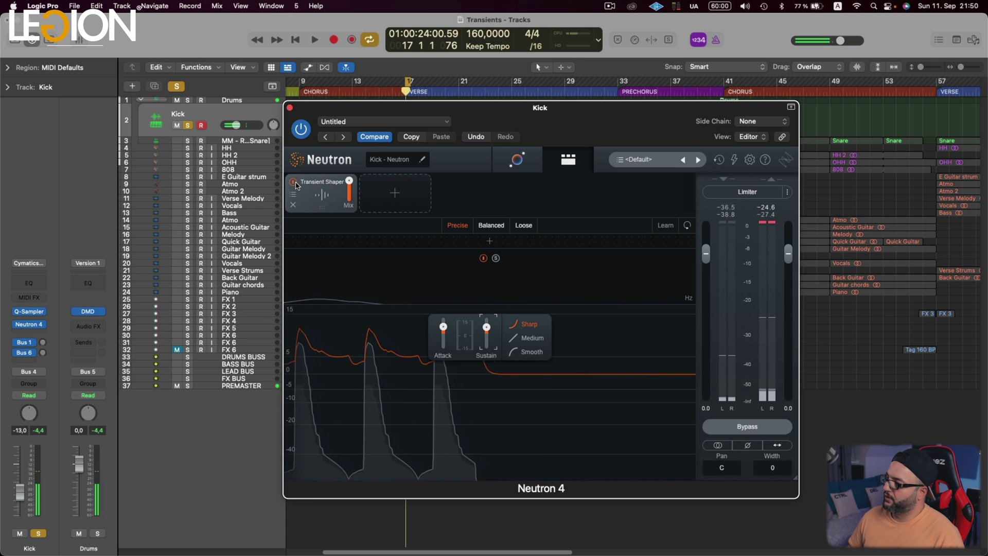
During playback, toggle the Transient Shaper bypass repeatedly to compare the kick with and without it.
{"action": "key", "text": "space"}
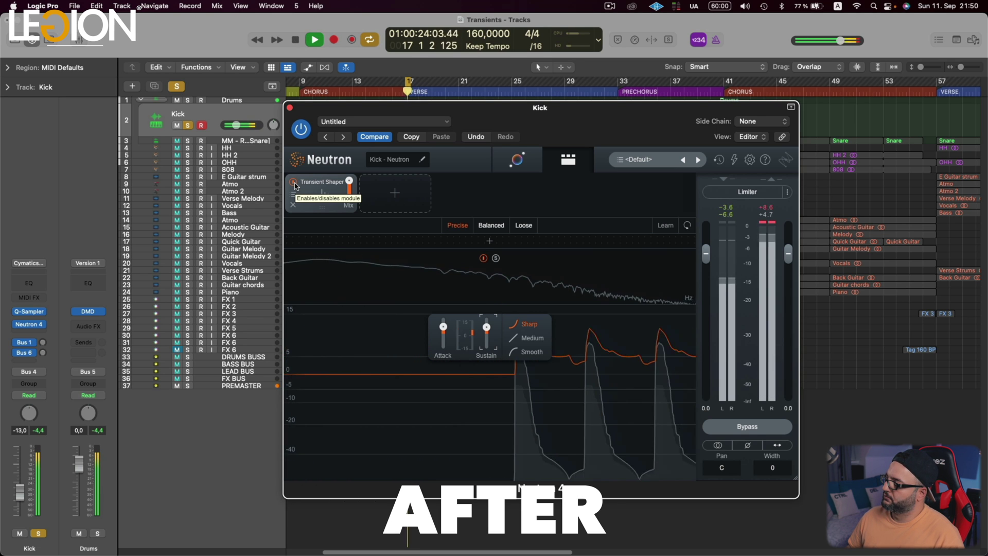
{"action": "left_click", "coordinate": [294, 183]}
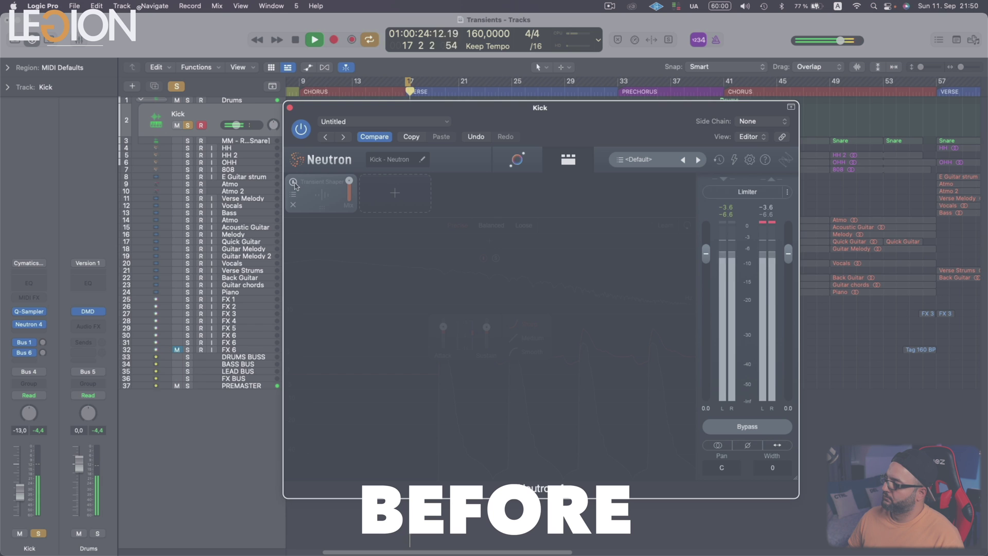
{"action": "left_click", "coordinate": [293, 182]}
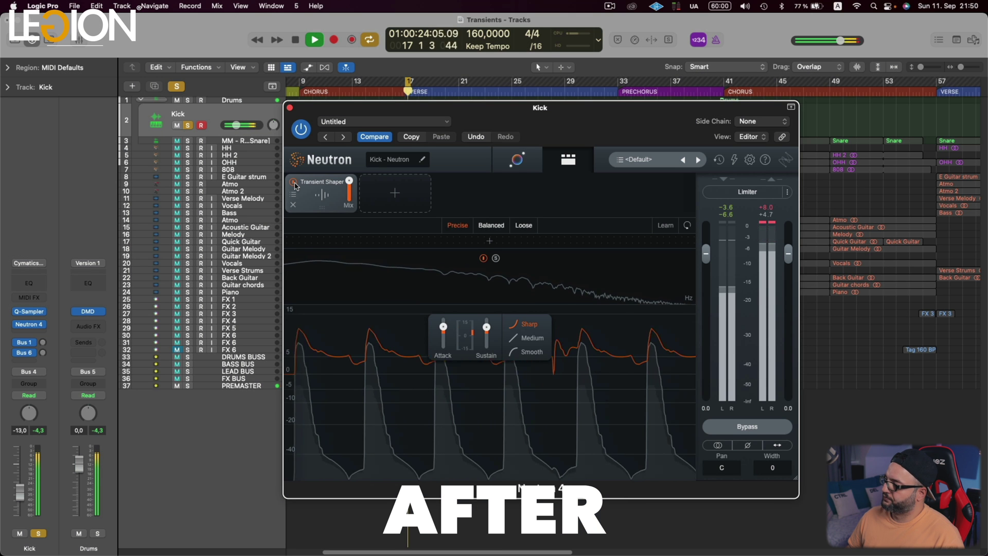
{"action": "left_click", "coordinate": [293, 183]}
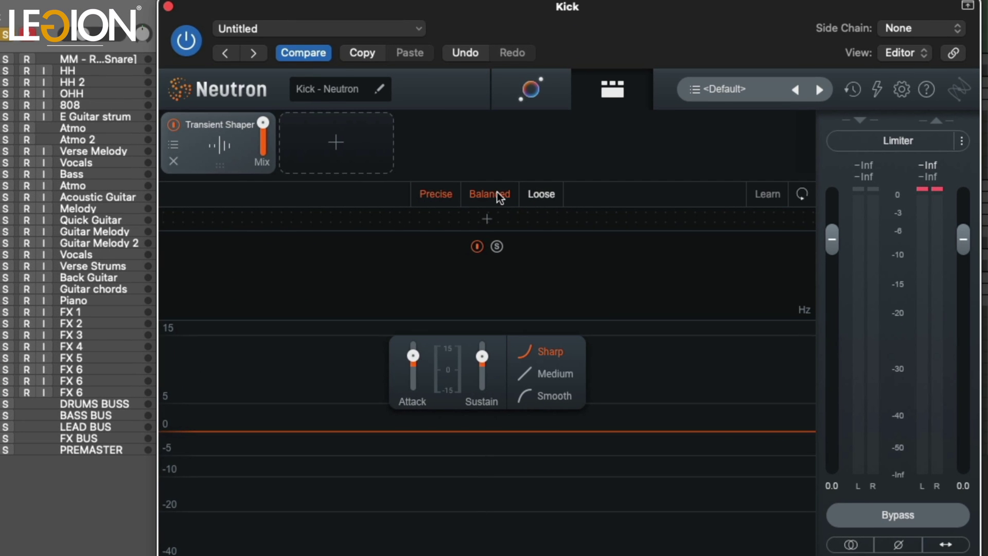
{"action": "left_click", "coordinate": [496, 225]}
{"action": "left_click", "coordinate": [528, 226]}
{"action": "left_click", "coordinate": [433, 194]}
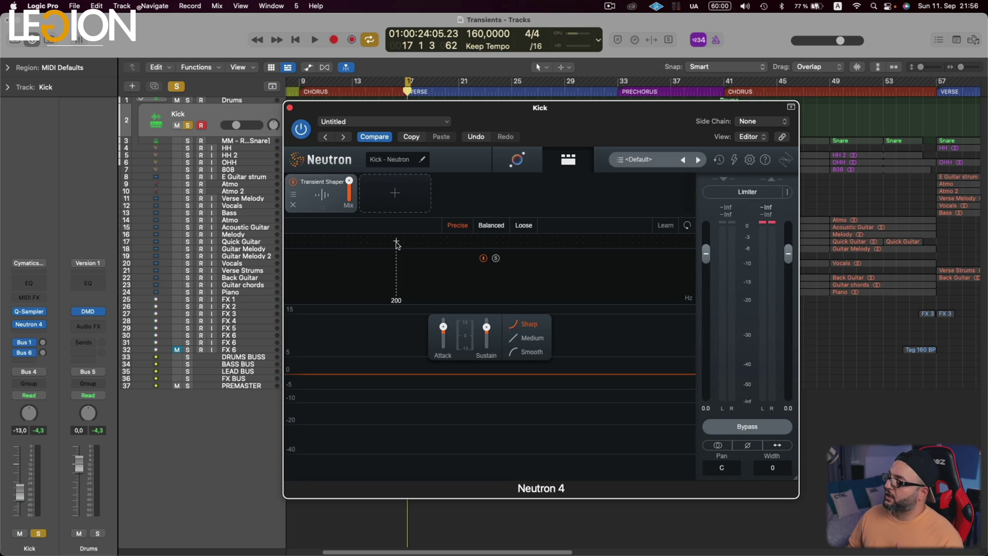
Add two band splits, placing the crossovers near 335 Hz and 1 kHz.
{"action": "left_click", "coordinate": [396, 241]}
{"action": "left_click", "coordinate": [499, 242]}
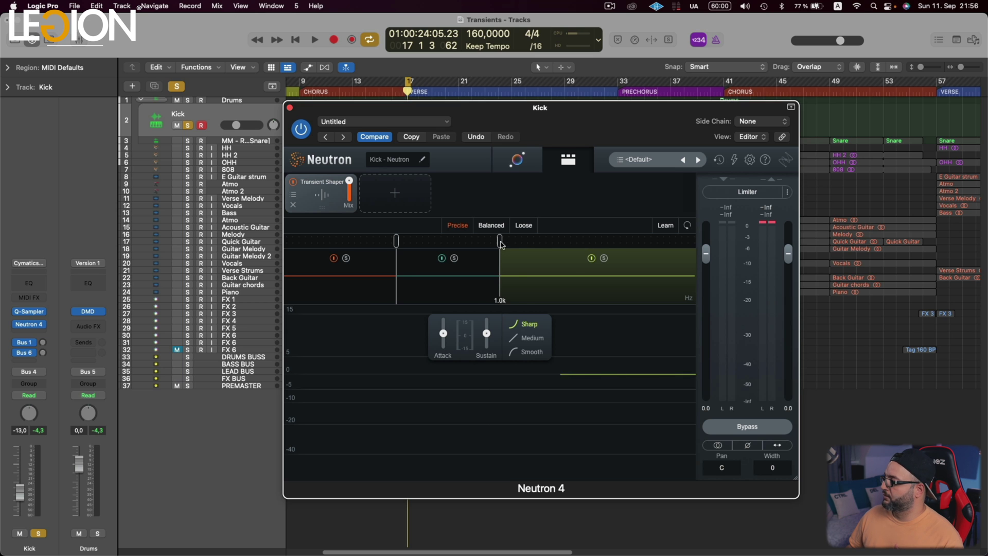
{"action": "left_click_drag", "start_coordinate": [500, 241], "coordinate": [578, 240]}
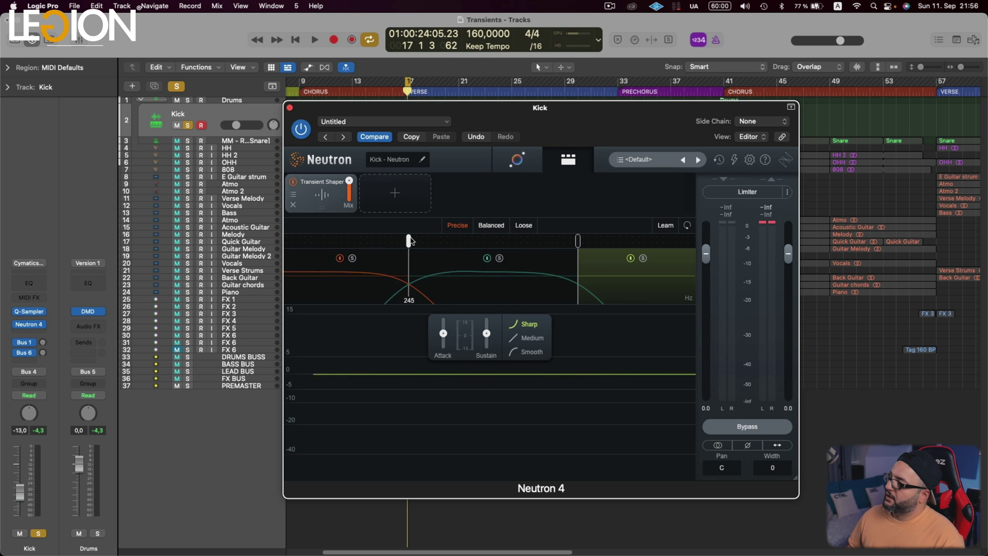
{"action": "left_click_drag", "start_coordinate": [397, 276], "coordinate": [428, 280]}
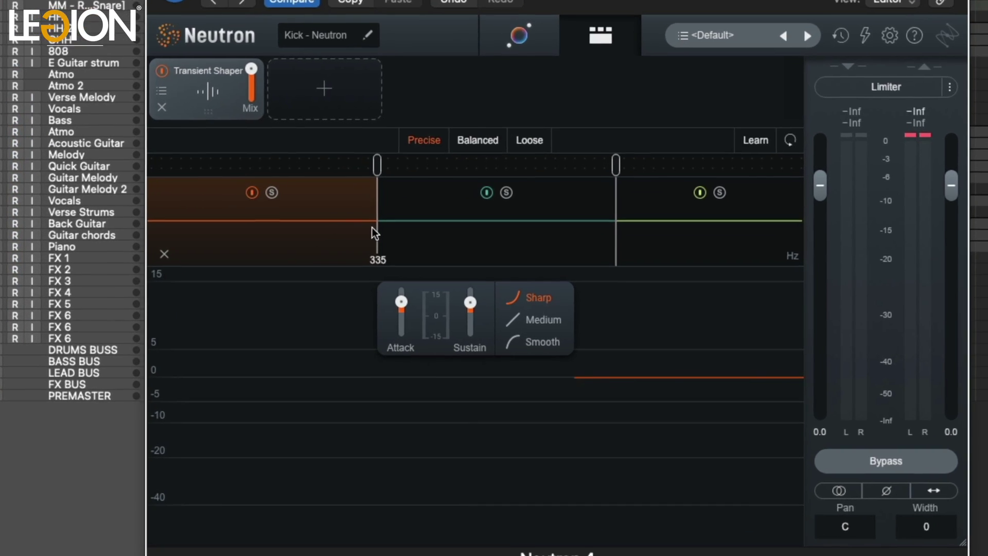
Solo the low band during playback, cut its attack to about -4.4, and move its crossover to about 304 Hz.
{"action": "left_click_drag", "start_coordinate": [440, 326], "coordinate": [442, 331]}
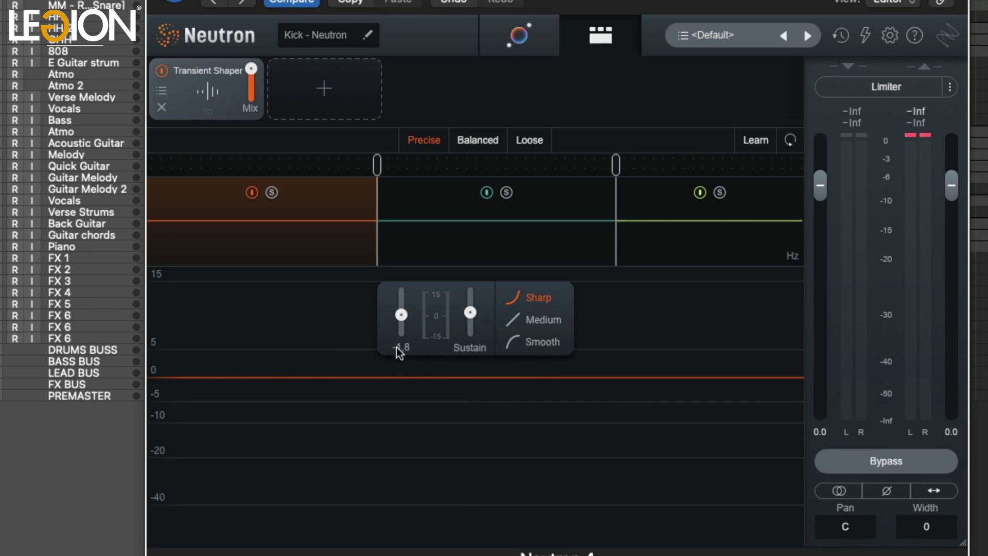
{"action": "key", "text": "space"}
{"action": "left_click", "coordinate": [272, 192]}
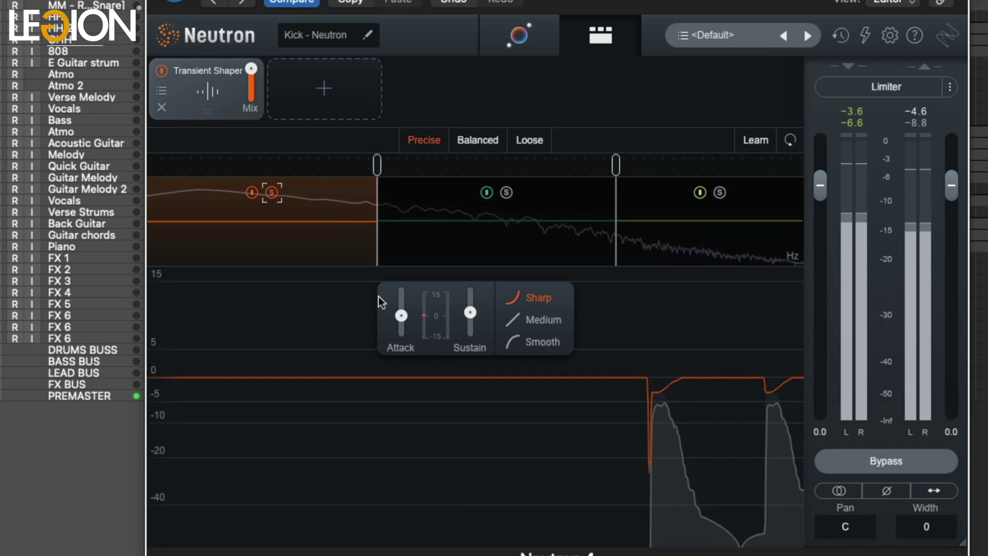
{"action": "left_click_drag", "start_coordinate": [402, 327], "coordinate": [399, 333]}
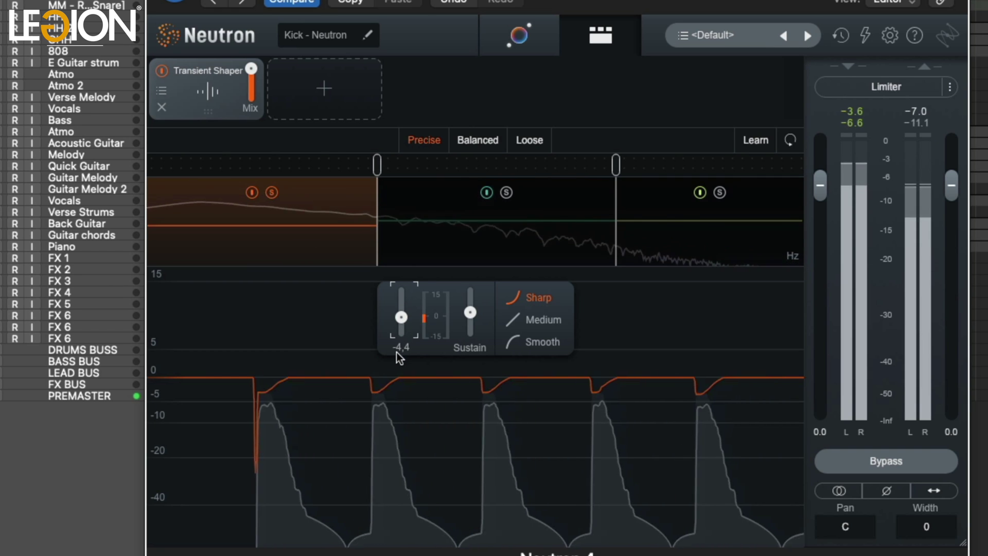
{"action": "left_click_drag", "start_coordinate": [379, 165], "coordinate": [368, 163]}
Unsolo the low band, lower the upper crossover slightly, and give the mid band Medium shape with attack near -7.9.
{"action": "left_click", "coordinate": [468, 216]}
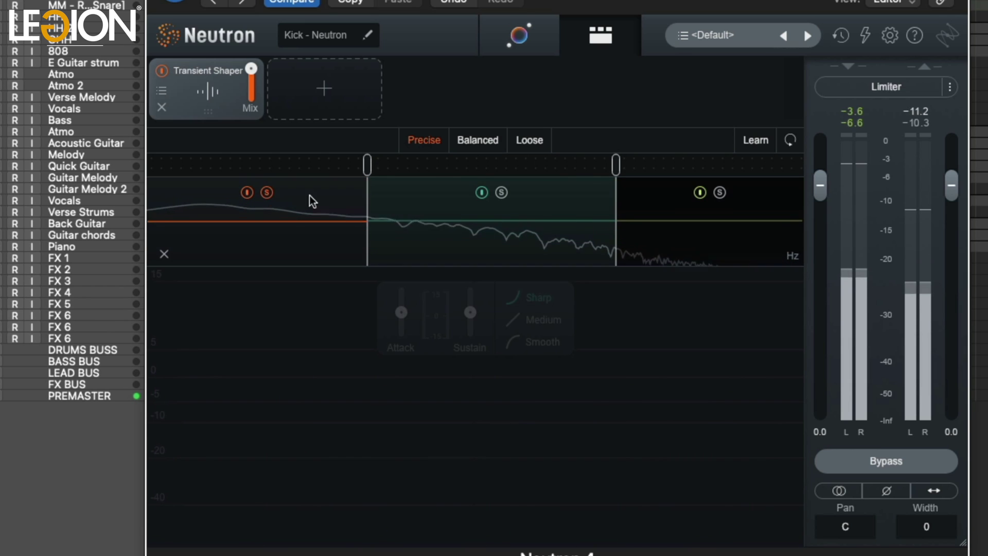
{"action": "left_click", "coordinate": [267, 192]}
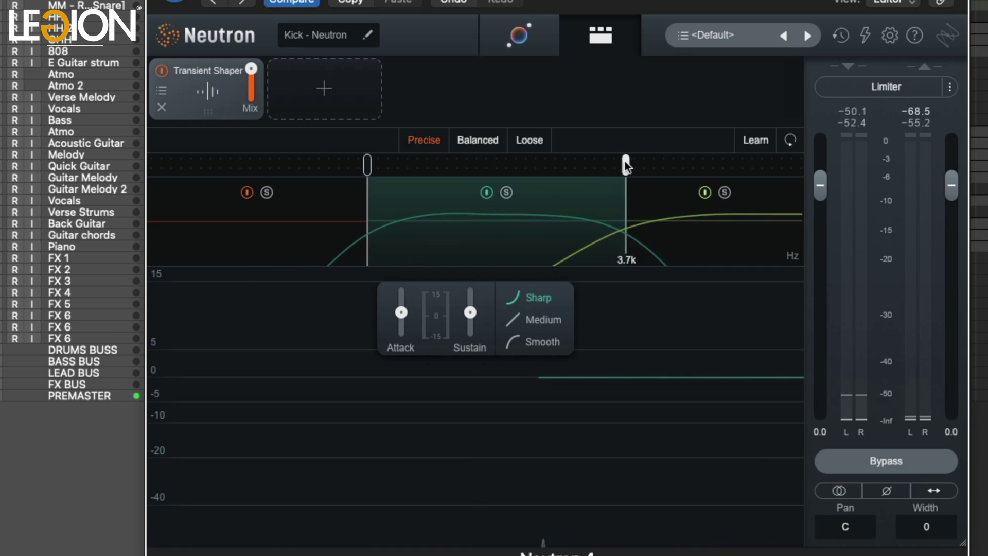
{"action": "left_click_drag", "start_coordinate": [642, 164], "coordinate": [635, 162]}
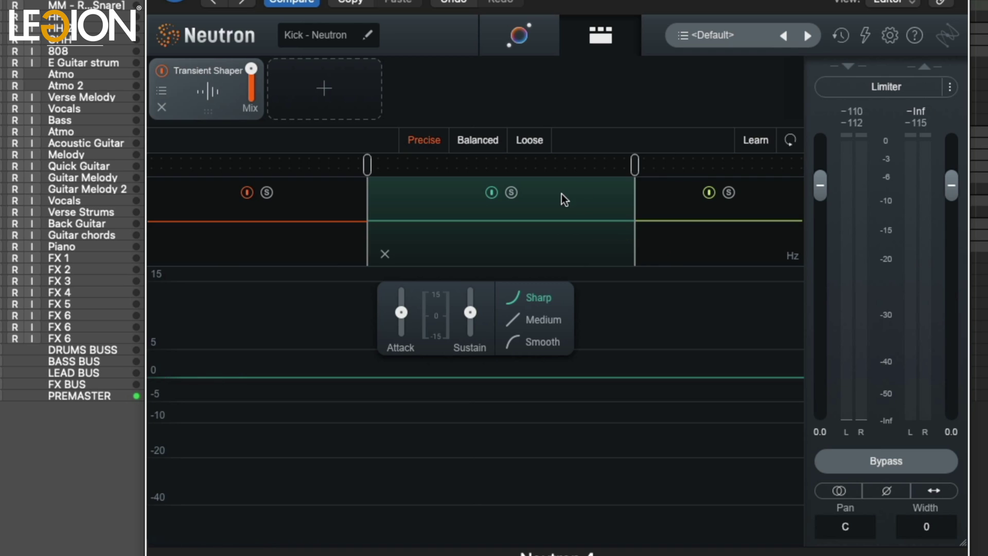
{"action": "left_click", "coordinate": [555, 318]}
{"action": "mouse_move", "coordinate": [407, 318]}
{"action": "key", "text": "space"}
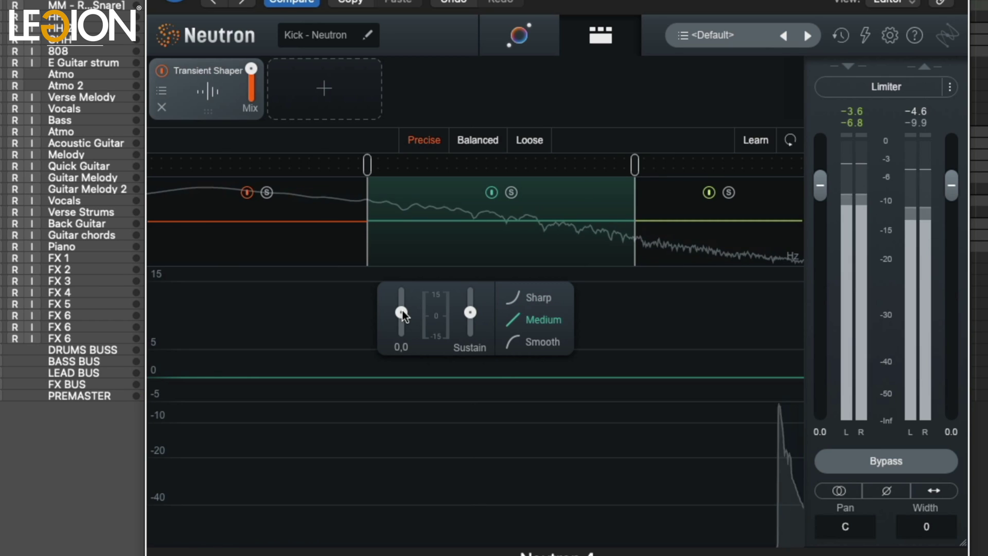
{"action": "left_click_drag", "start_coordinate": [403, 325], "coordinate": [400, 447]}
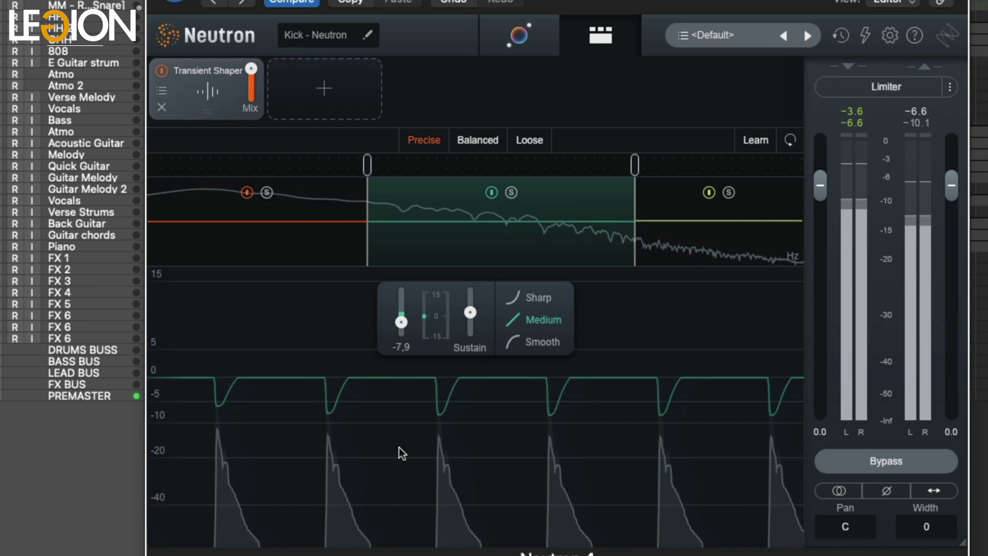
Set the high band's attack to 4.3 and sustain to -5.7, and lower the mid band's sustain to -4.7.
{"action": "left_click", "coordinate": [694, 250]}
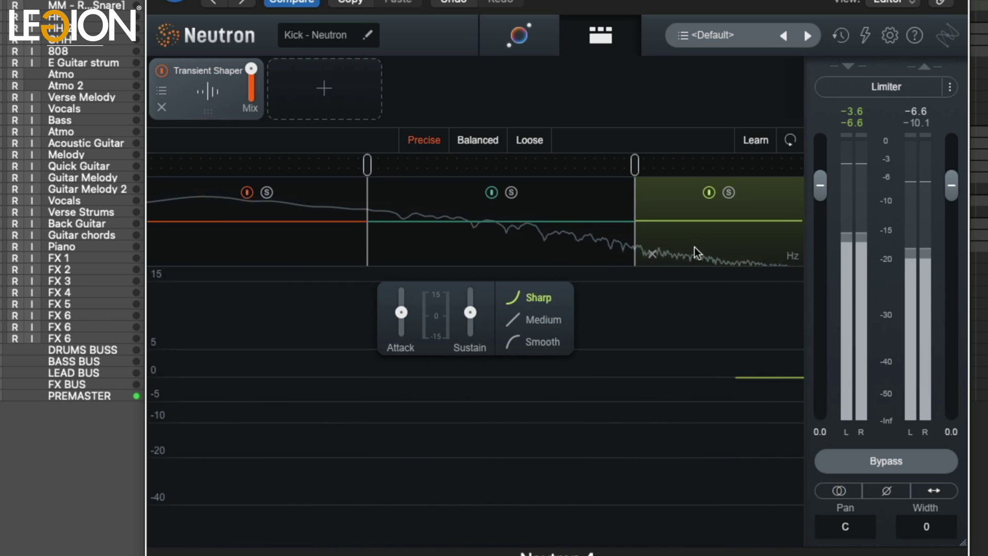
{"action": "left_click", "coordinate": [404, 315]}
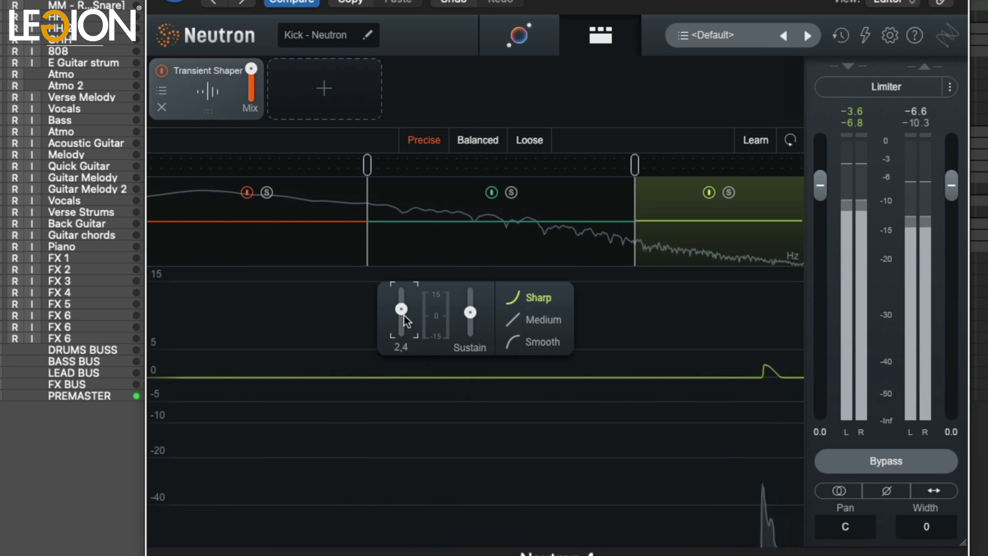
{"action": "left_click_drag", "start_coordinate": [404, 297], "coordinate": [406, 290]}
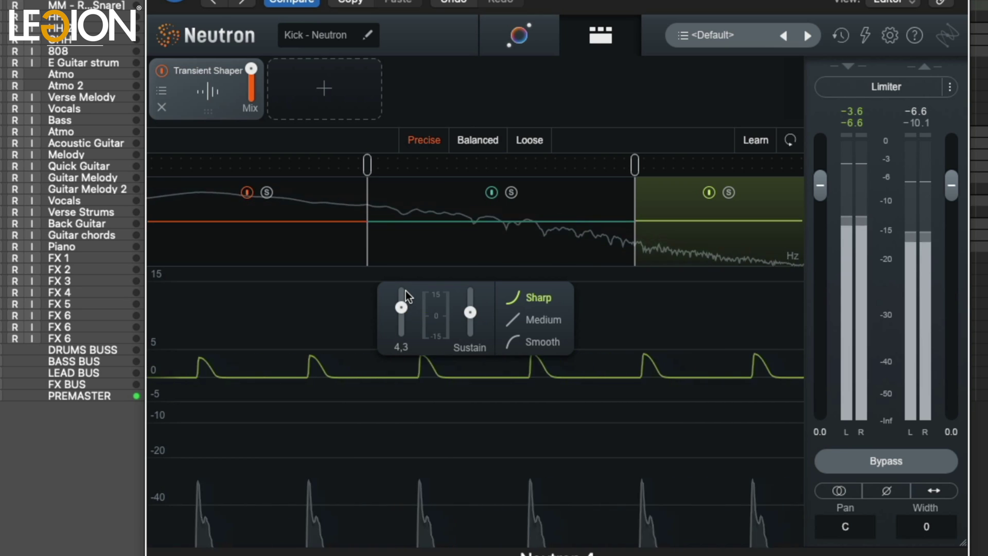
{"action": "left_click", "coordinate": [484, 240]}
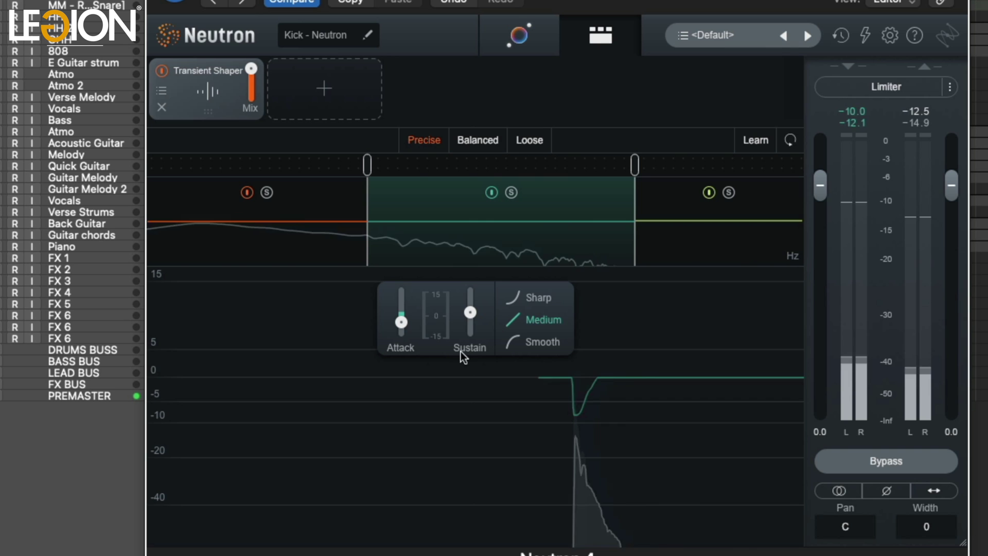
{"action": "left_click_drag", "start_coordinate": [472, 314], "coordinate": [464, 396]}
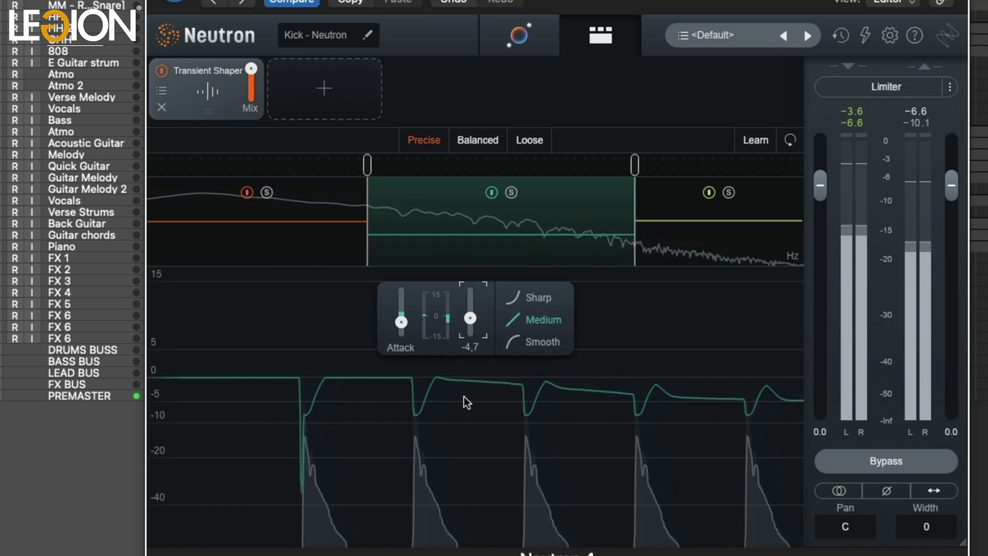
{"action": "left_click", "coordinate": [685, 249]}
{"action": "left_click_drag", "start_coordinate": [474, 312], "coordinate": [466, 416]}
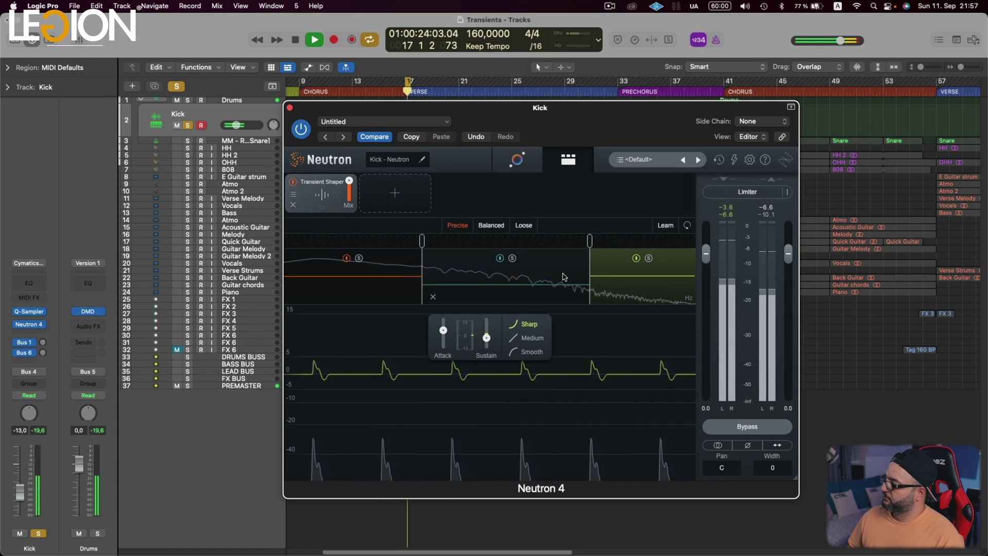
Restart playback and bypass the Transient Shaper to hear the original kick.
{"action": "left_click", "coordinate": [565, 277]}
{"action": "key", "text": "space"}
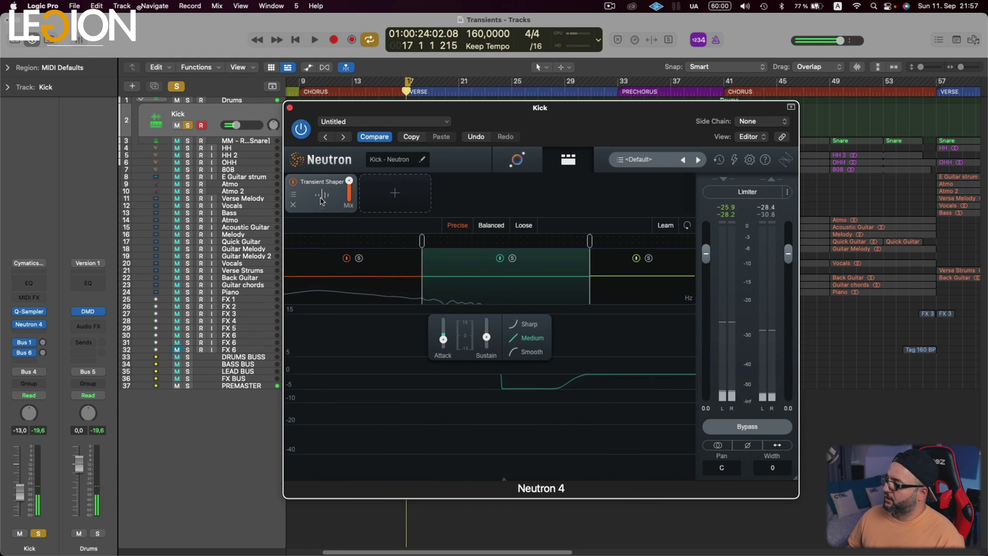
{"action": "key", "text": "space"}
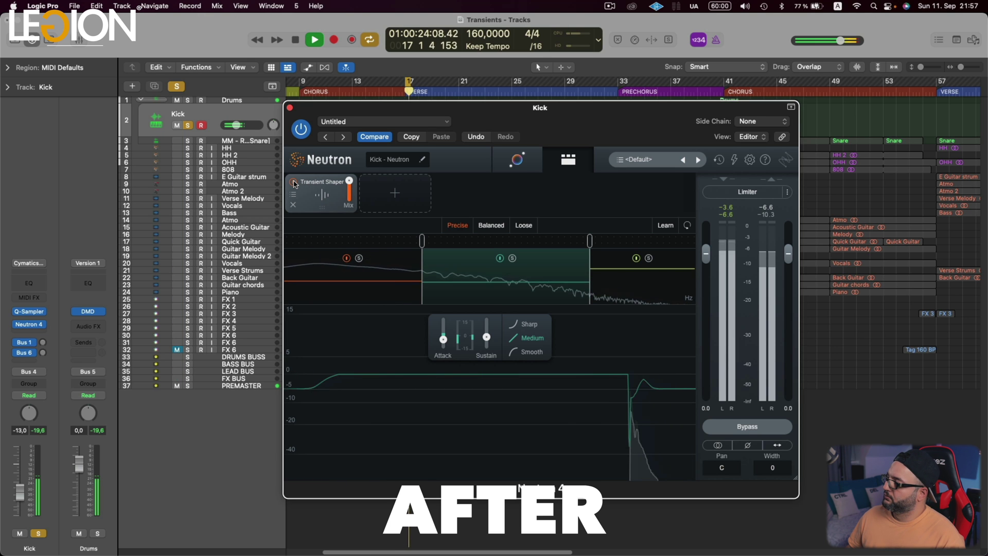
{"action": "left_click", "coordinate": [293, 182]}
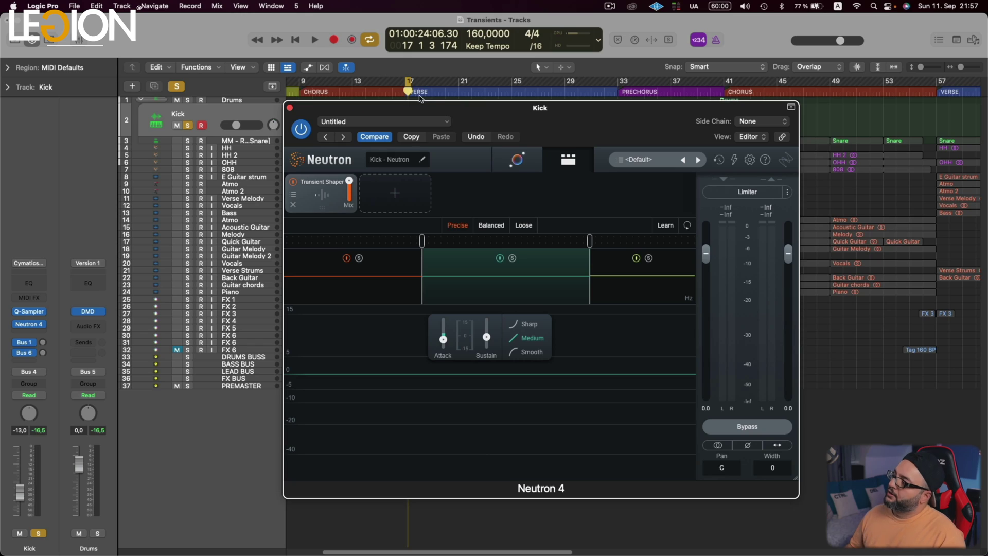
Move the Neutron window down to reveal the Kick region and toggle the mixer open and closed.
{"action": "left_click_drag", "start_coordinate": [436, 109], "coordinate": [456, 162]}
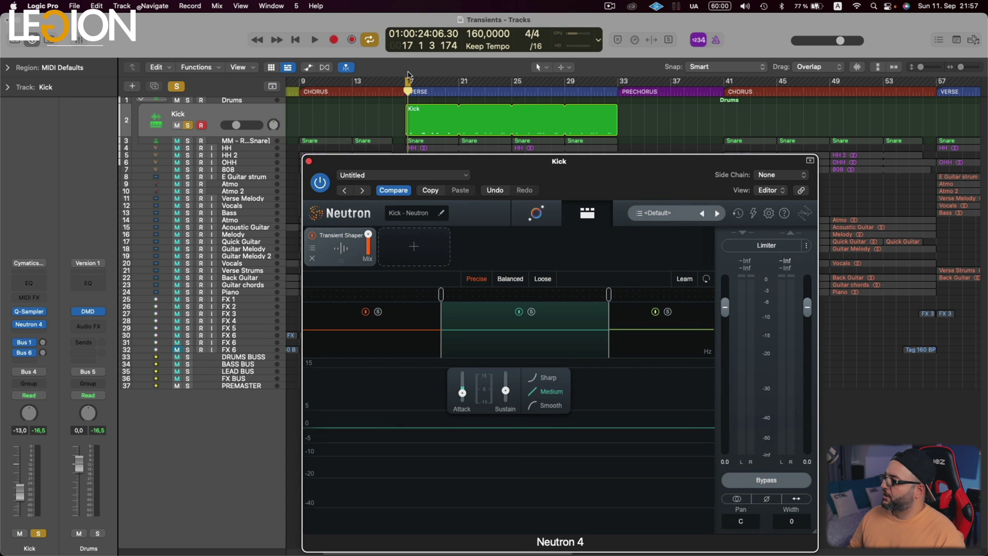
{"action": "left_click", "coordinate": [408, 84]}
{"action": "key", "text": "x"}
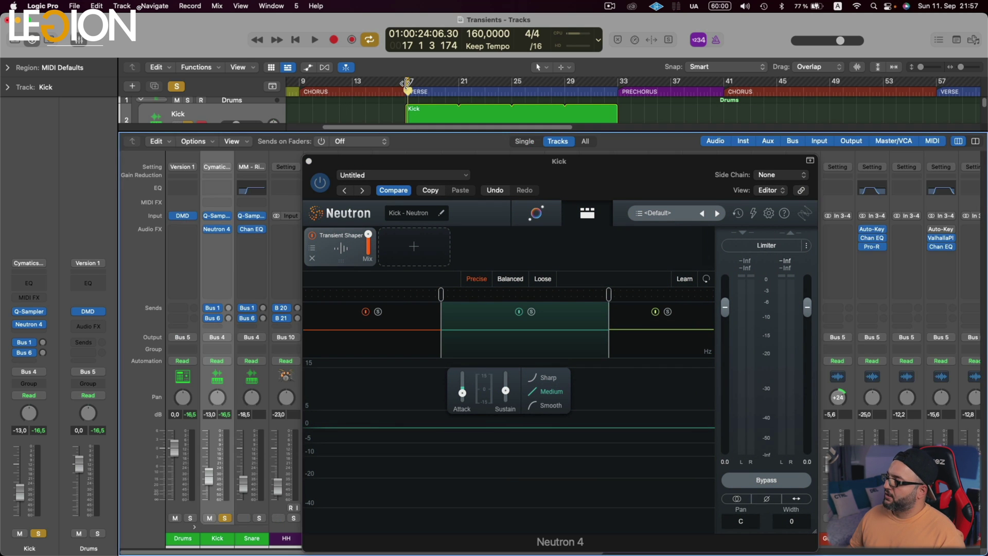
{"action": "key", "text": "x"}
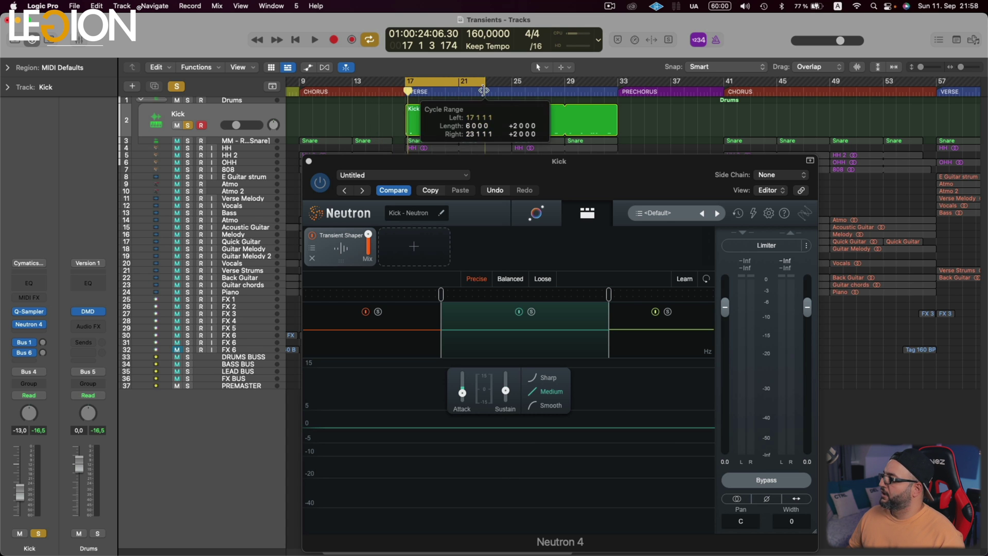
Move Neutron back up, remove the multiband Transient Shaper and add a fresh default one.
{"action": "left_click_drag", "start_coordinate": [535, 163], "coordinate": [508, 112]}
{"action": "left_click", "coordinate": [261, 195]}
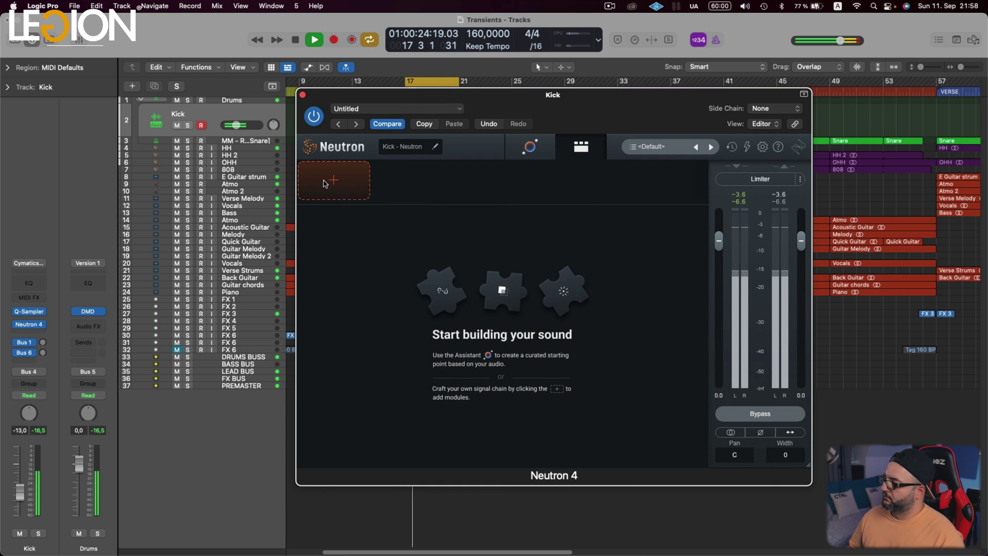
{"action": "left_click", "coordinate": [341, 284]}
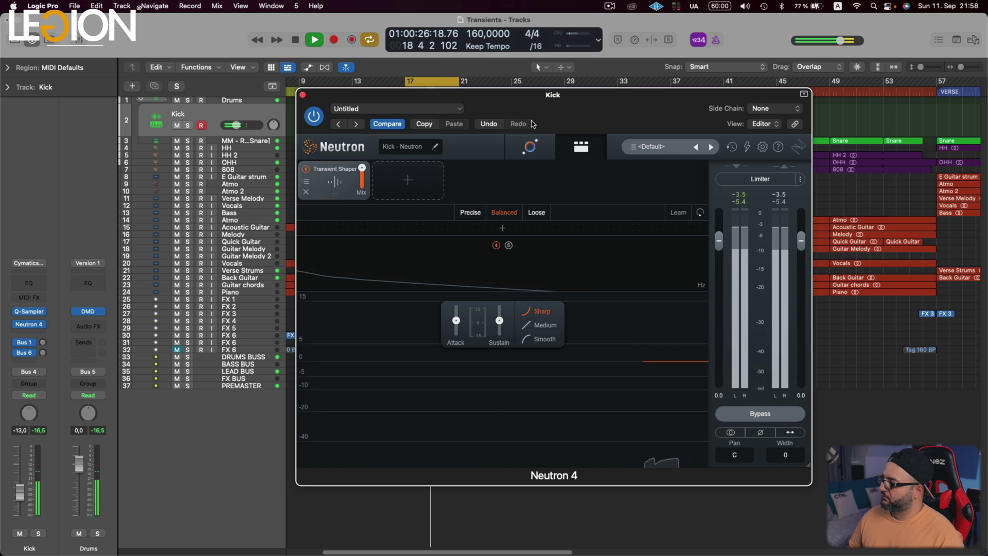
Shift the Neutron window left and play the kick through the fresh Transient Shaper.
{"action": "left_click_drag", "start_coordinate": [540, 112], "coordinate": [512, 112]}
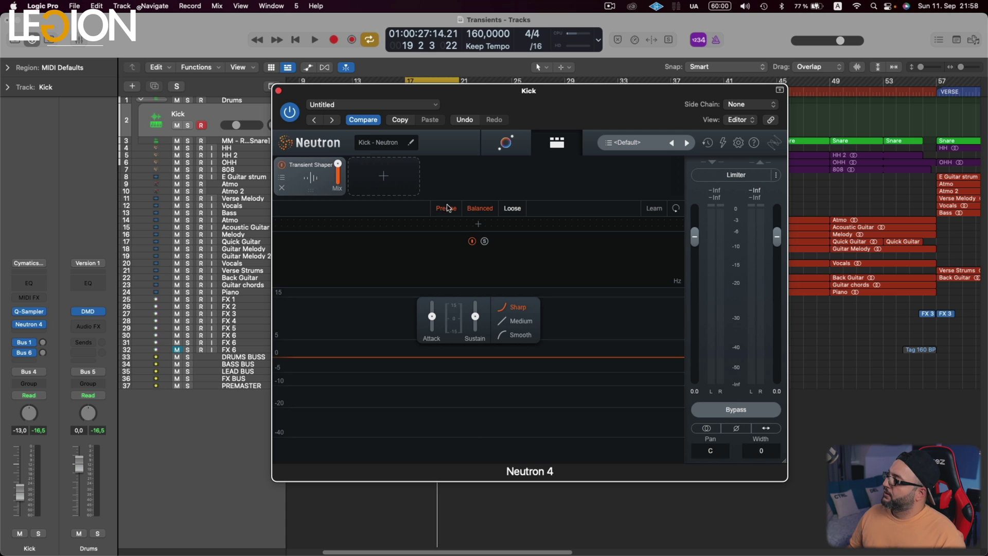
{"action": "key", "text": "space"}
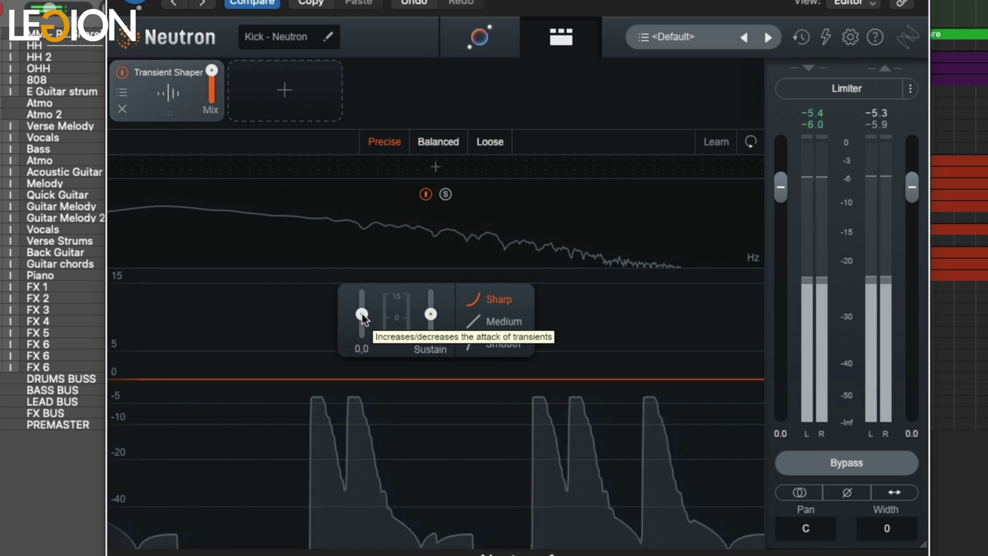
Add two band splits and drag the crossovers apart to form low, mid and high bands.
{"action": "left_click", "coordinate": [435, 166]}
{"action": "left_click", "coordinate": [307, 166]}
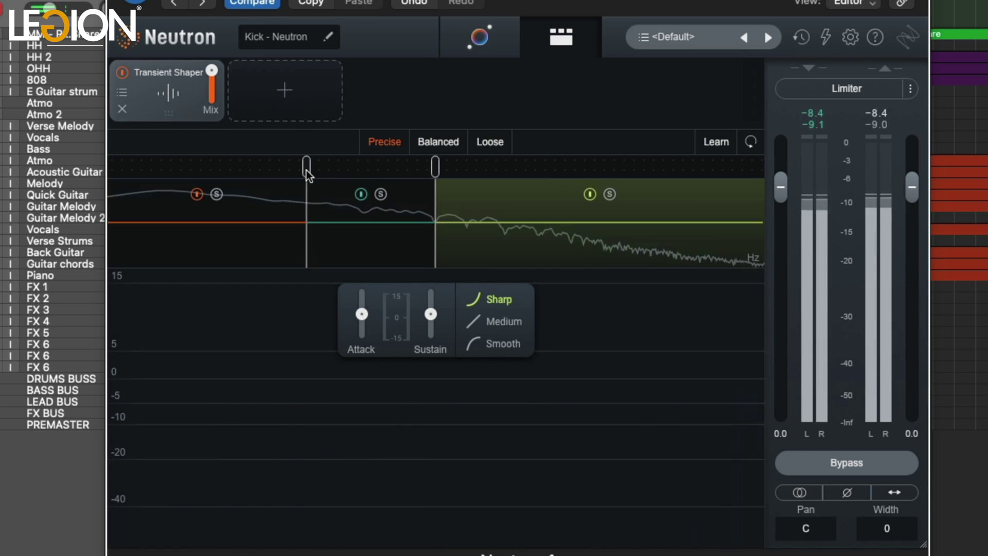
{"action": "left_click_drag", "start_coordinate": [434, 166], "coordinate": [604, 167]}
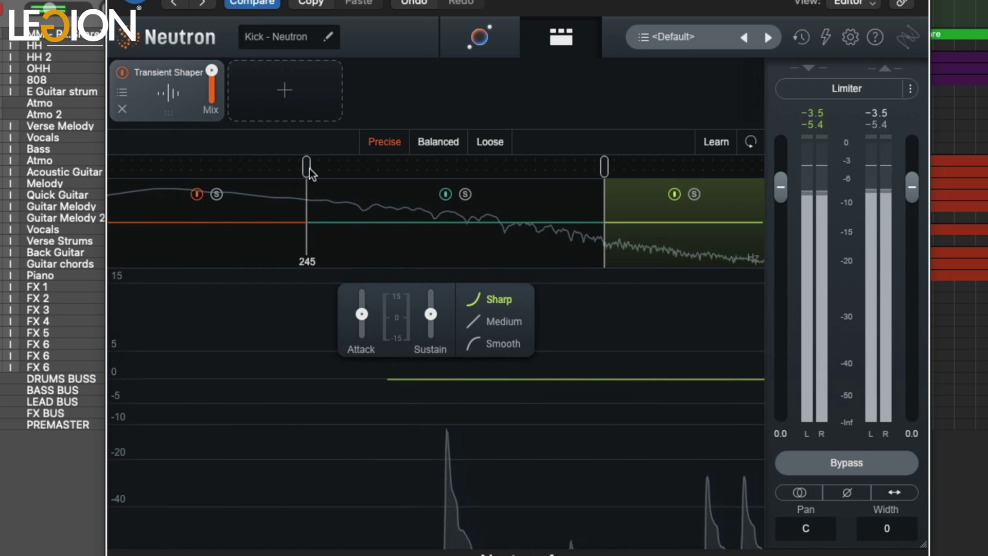
{"action": "left_click_drag", "start_coordinate": [307, 167], "coordinate": [357, 166]}
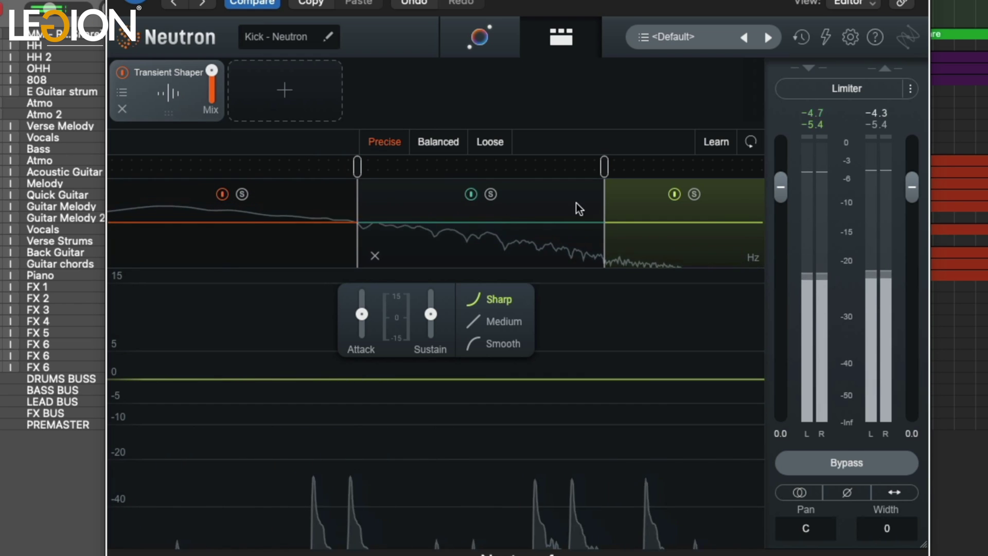
Choose Balanced detection, nudge the upper crossover higher, and lower the high band's attack to about -5.4.
{"action": "left_click", "coordinate": [440, 142]}
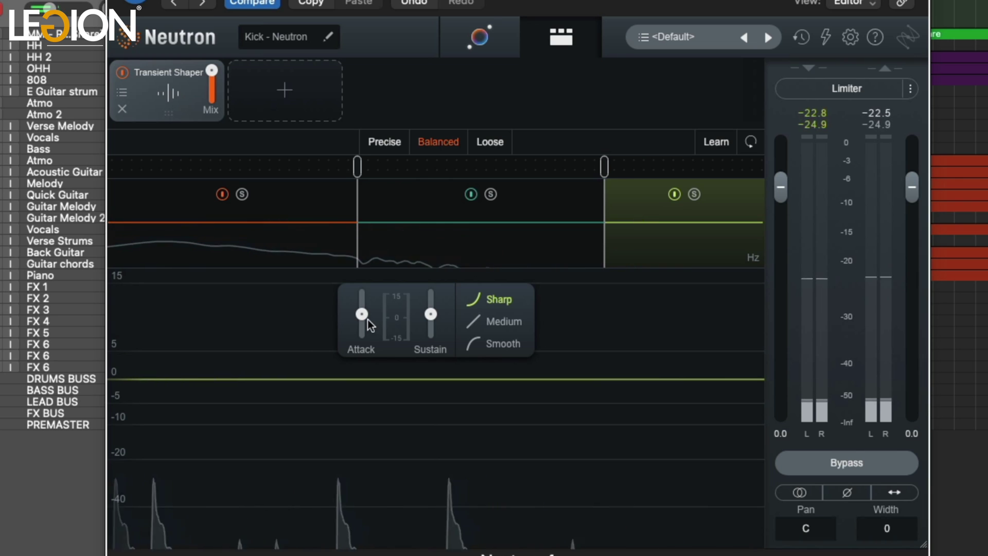
{"action": "mouse_move", "coordinate": [368, 315]}
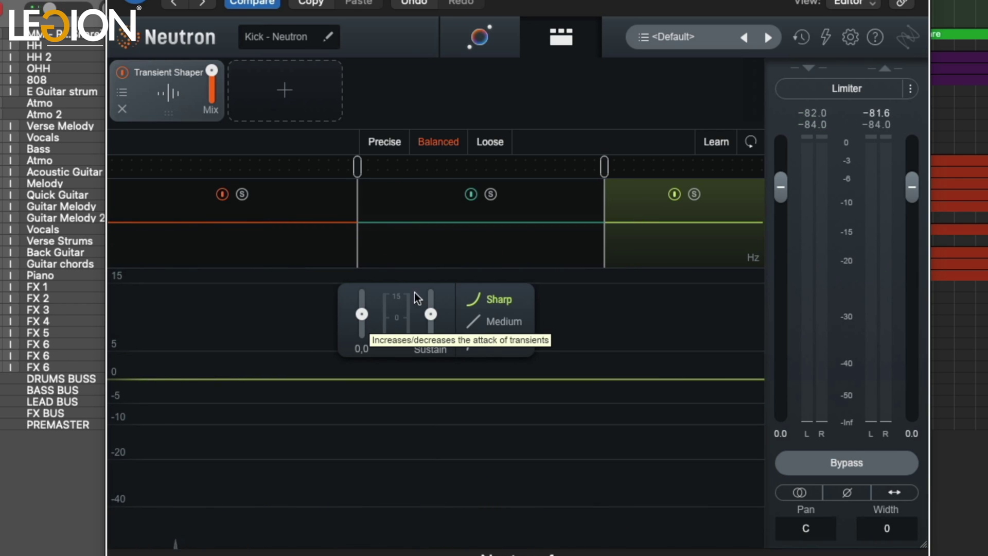
{"action": "left_click_drag", "start_coordinate": [601, 169], "coordinate": [608, 168]}
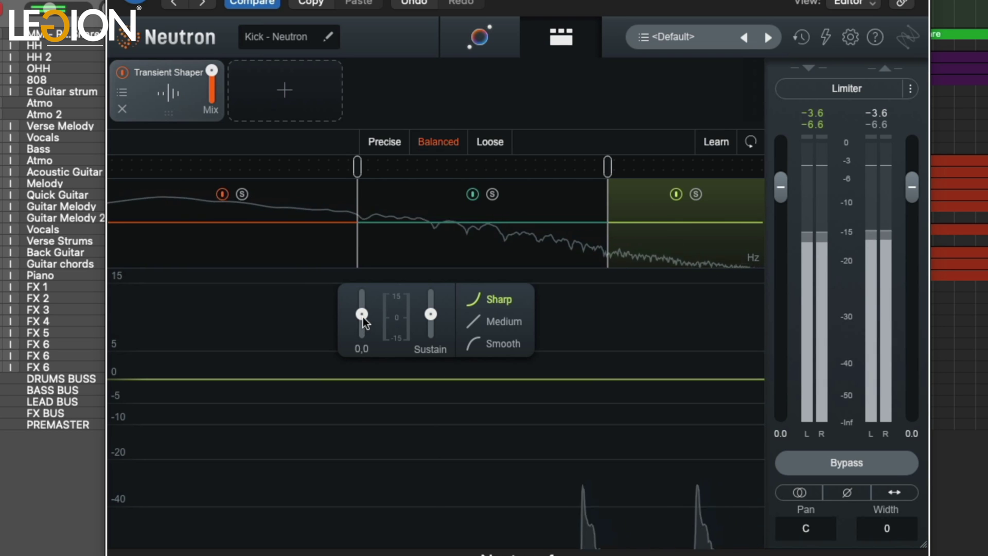
{"action": "left_click_drag", "start_coordinate": [362, 340], "coordinate": [362, 418]}
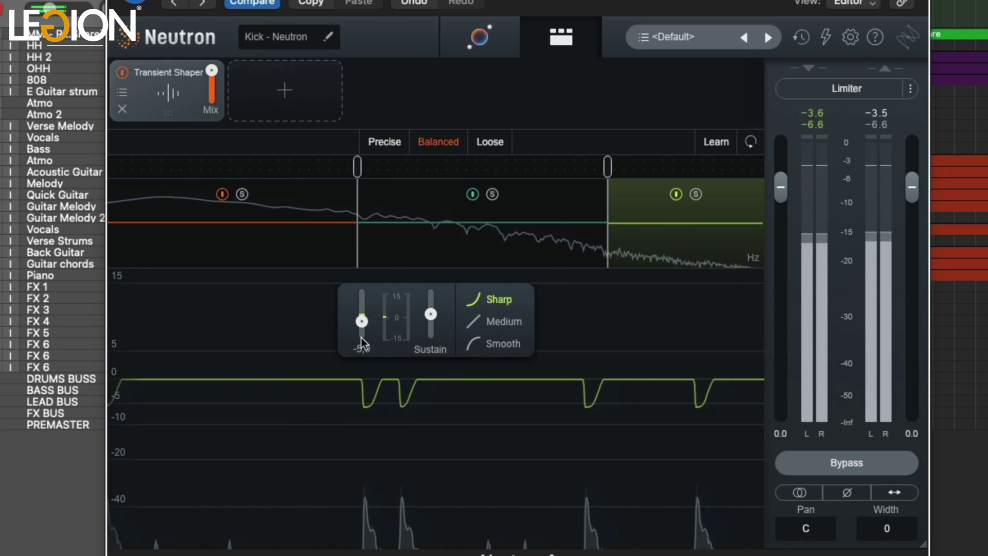
Select the middle band, cut its attack to about -4.5, and choose the Smooth envelope.
{"action": "left_click", "coordinate": [507, 246]}
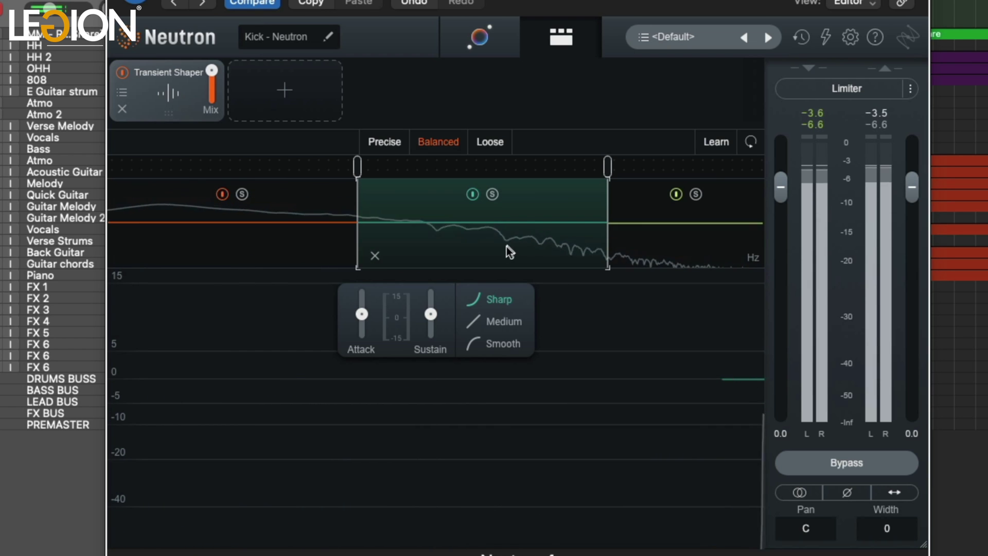
{"action": "mouse_move", "coordinate": [362, 315]}
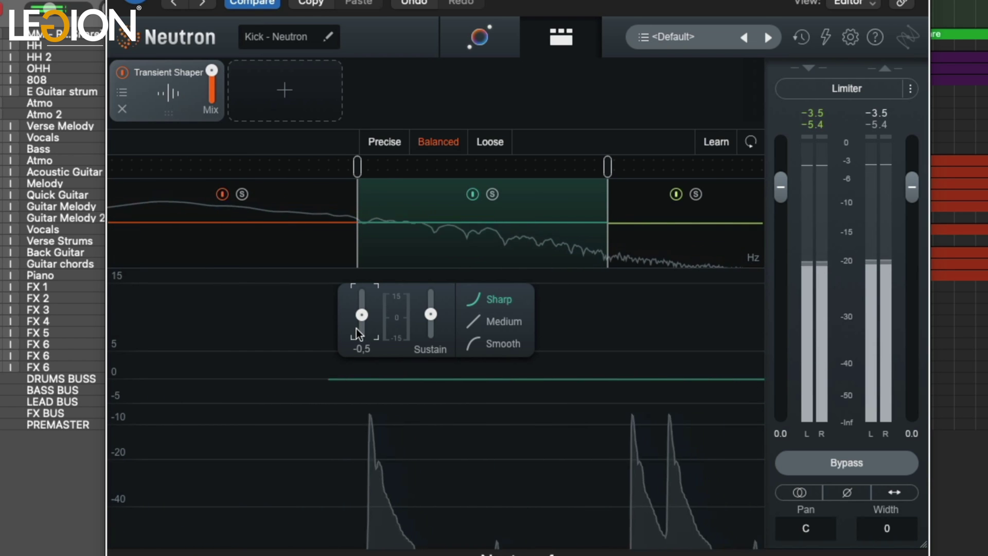
{"action": "mouse_move", "coordinate": [359, 334]}
{"action": "left_mouse_down"}
{"action": "mouse_move", "coordinate": [359, 321]}
{"action": "mouse_move", "coordinate": [360, 337]}
{"action": "left_mouse_up"}
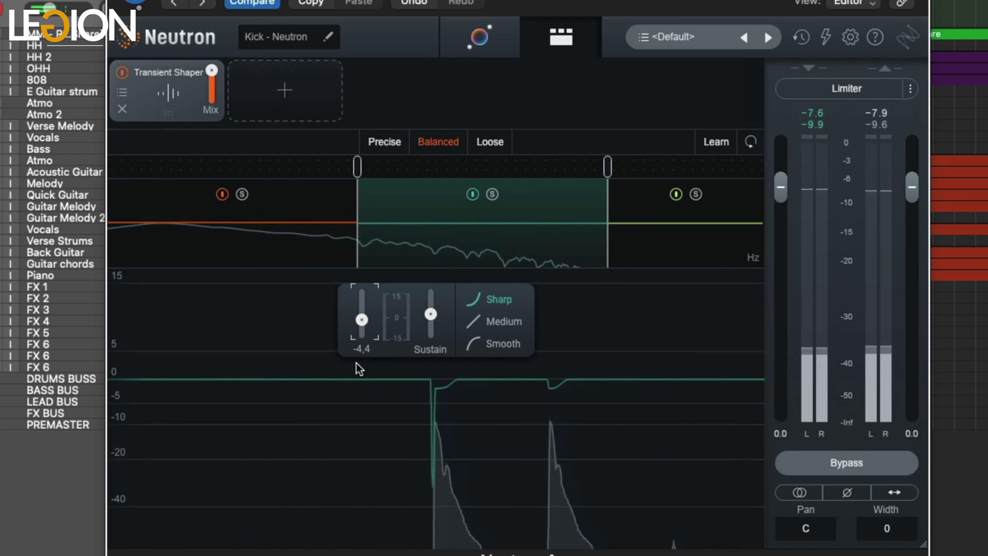
{"action": "mouse_move", "coordinate": [356, 364]}
{"action": "left_mouse_down"}
{"action": "mouse_move", "coordinate": [354, 375]}
{"action": "mouse_move", "coordinate": [354, 362]}
{"action": "left_mouse_up"}
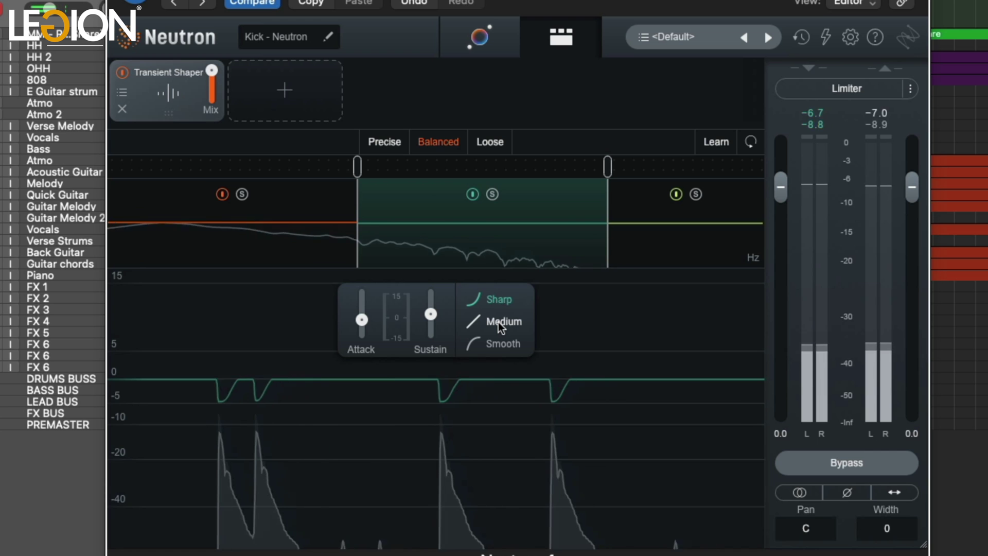
{"action": "left_click", "coordinate": [495, 348]}
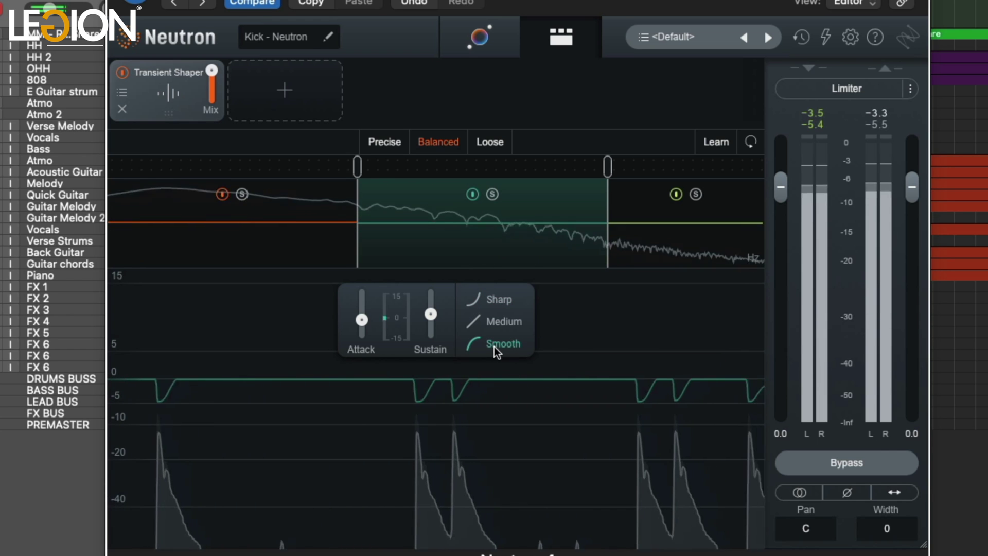
{"action": "mouse_move", "coordinate": [363, 321]}
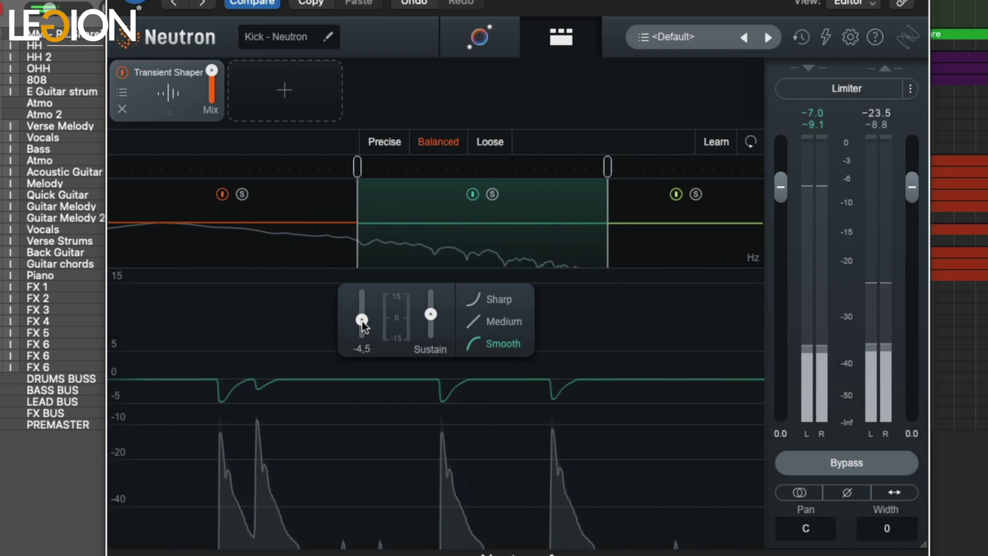
Give the low band the Smooth envelope and raise its sustain to about 5.3.
{"action": "left_click", "coordinate": [310, 243]}
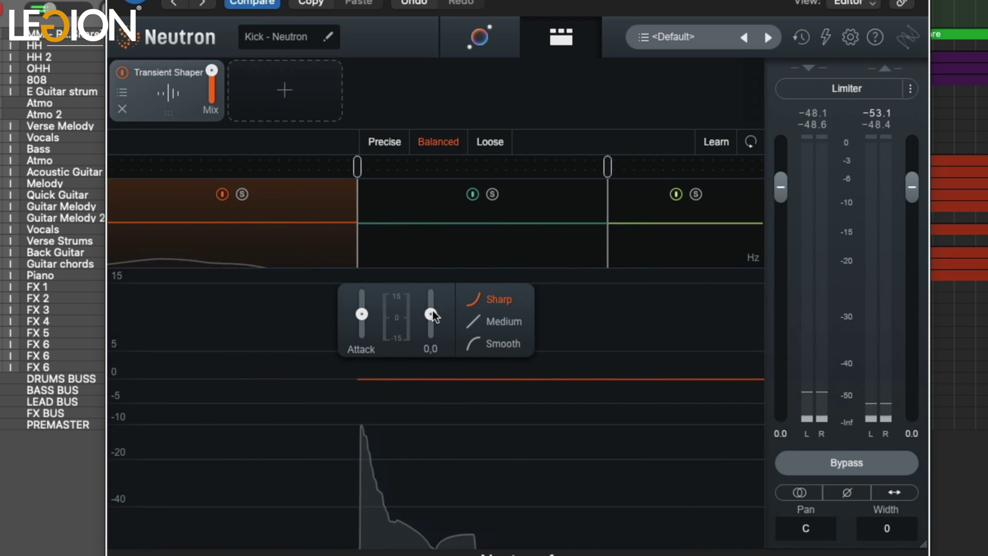
{"action": "left_click", "coordinate": [497, 343]}
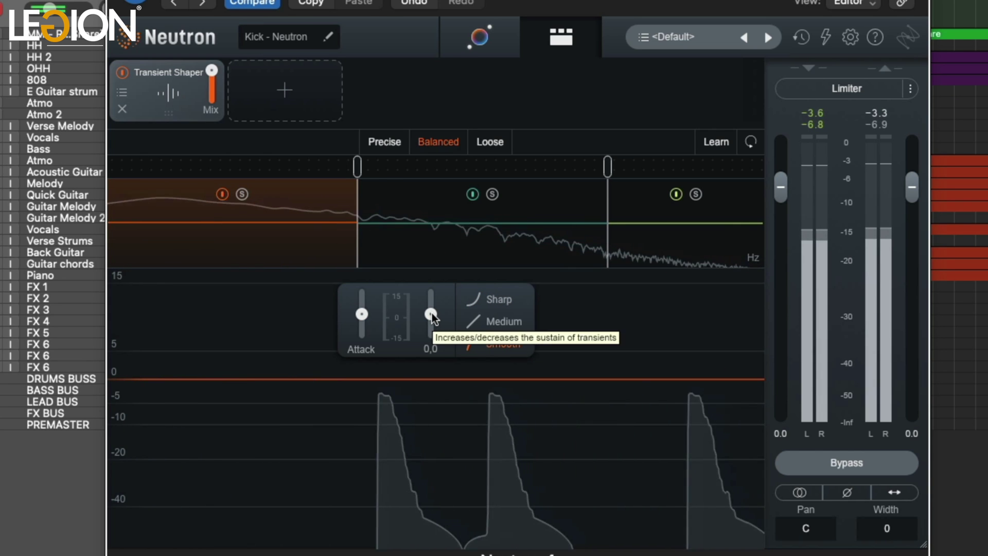
{"action": "left_click_drag", "start_coordinate": [432, 313], "coordinate": [435, 241]}
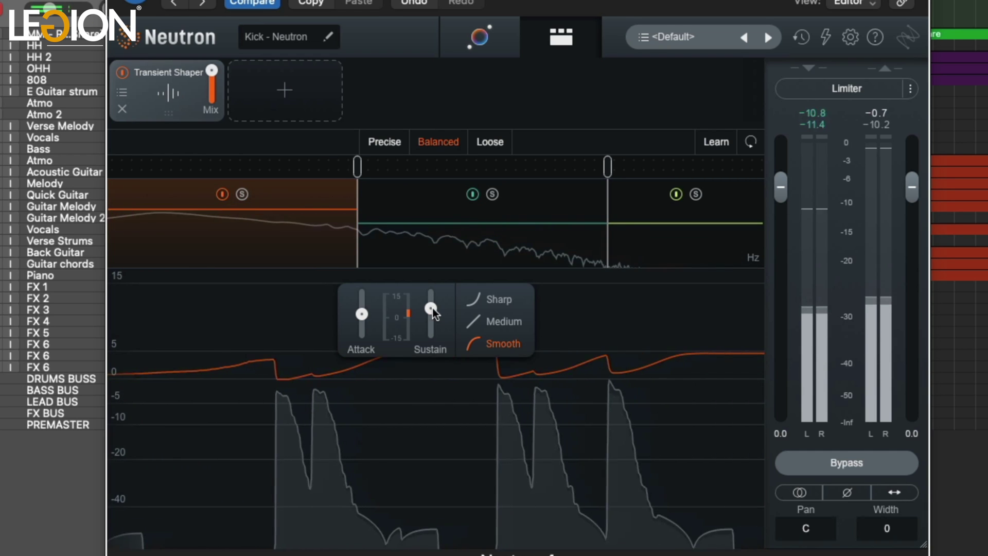
{"action": "left_click_drag", "start_coordinate": [431, 308], "coordinate": [431, 306]}
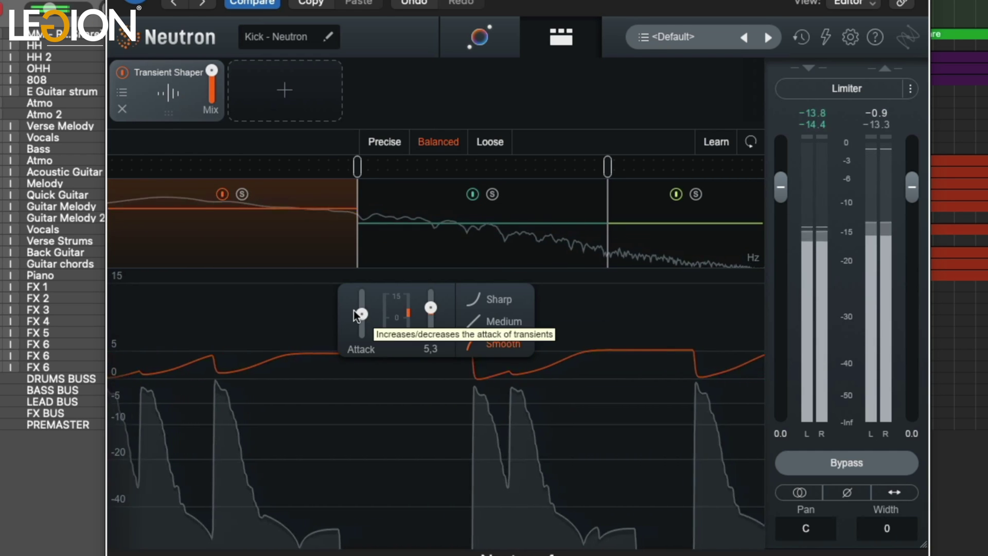
Cut the middle band's attack further, check the high band, then lower the low band's attack to about -3.8.
{"action": "mouse_move", "coordinate": [363, 320]}
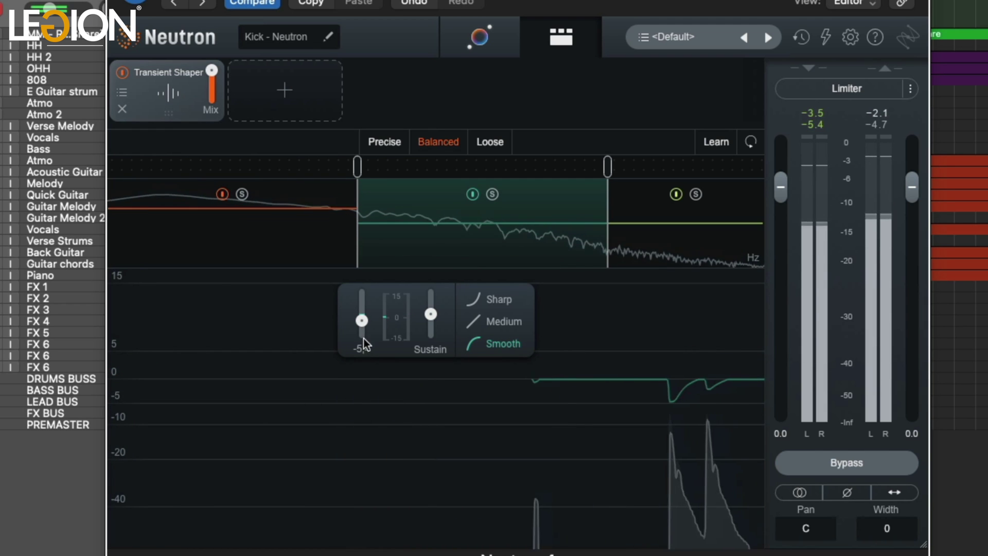
{"action": "left_click_drag", "start_coordinate": [364, 338], "coordinate": [359, 366]}
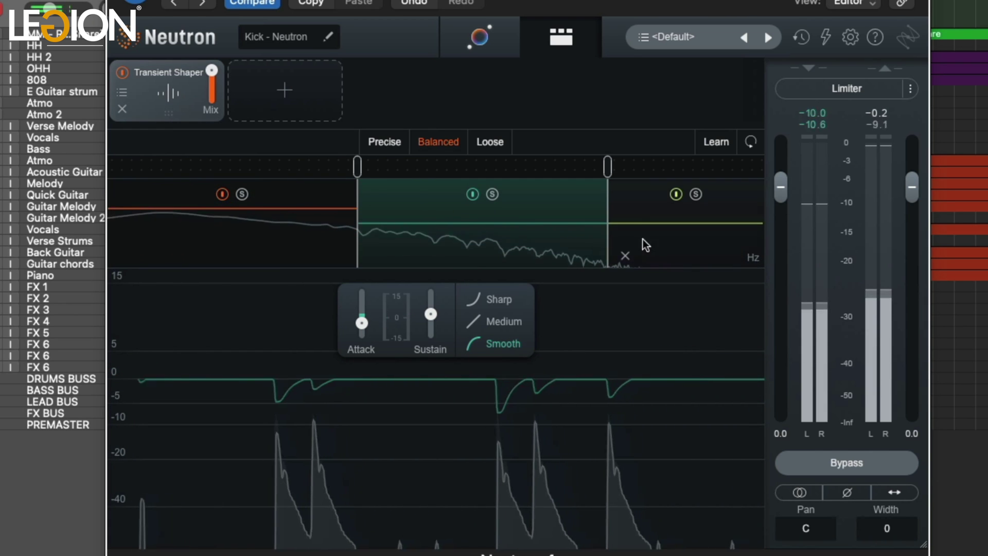
{"action": "left_click", "coordinate": [662, 221]}
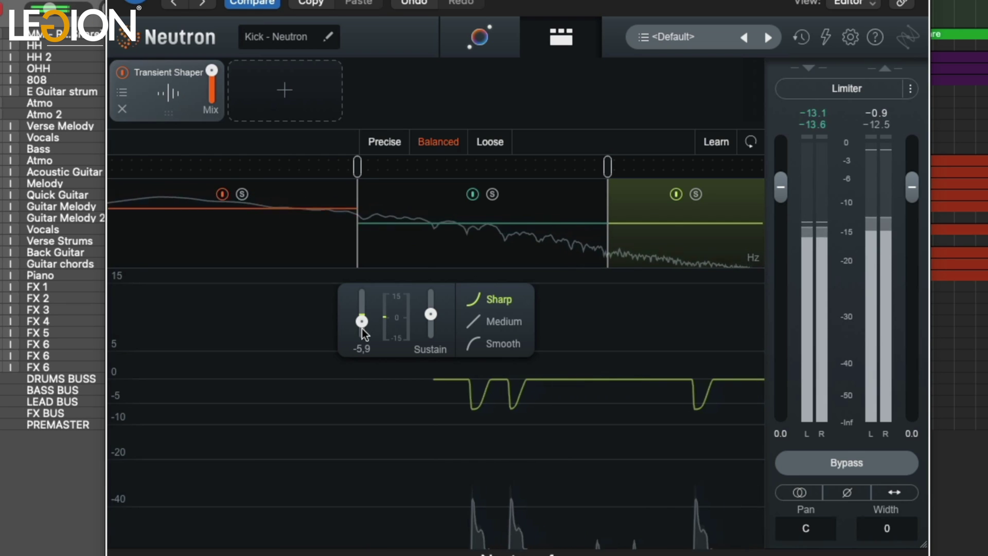
{"action": "left_click", "coordinate": [282, 239]}
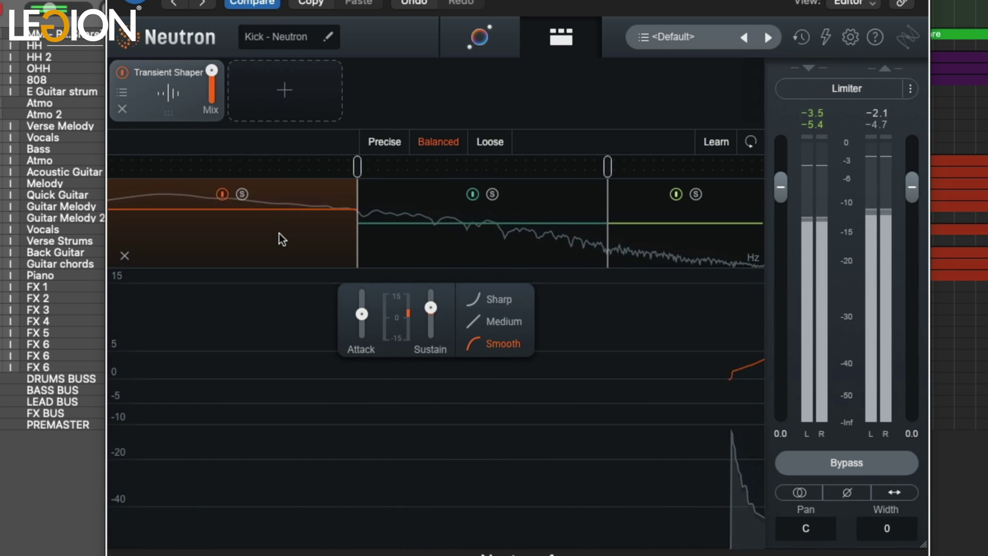
{"action": "left_click_drag", "start_coordinate": [367, 319], "coordinate": [364, 315]}
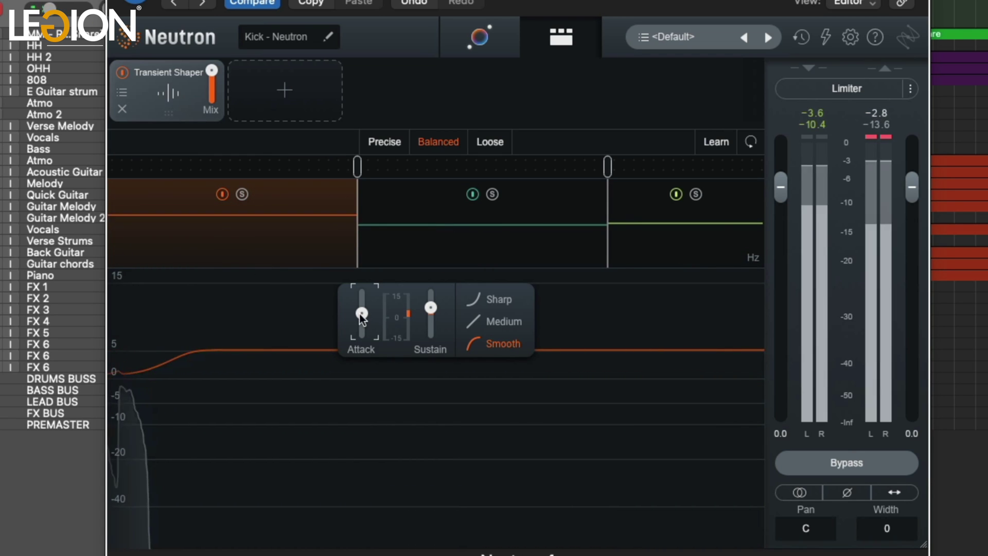
{"action": "left_click_drag", "start_coordinate": [363, 315], "coordinate": [359, 388]}
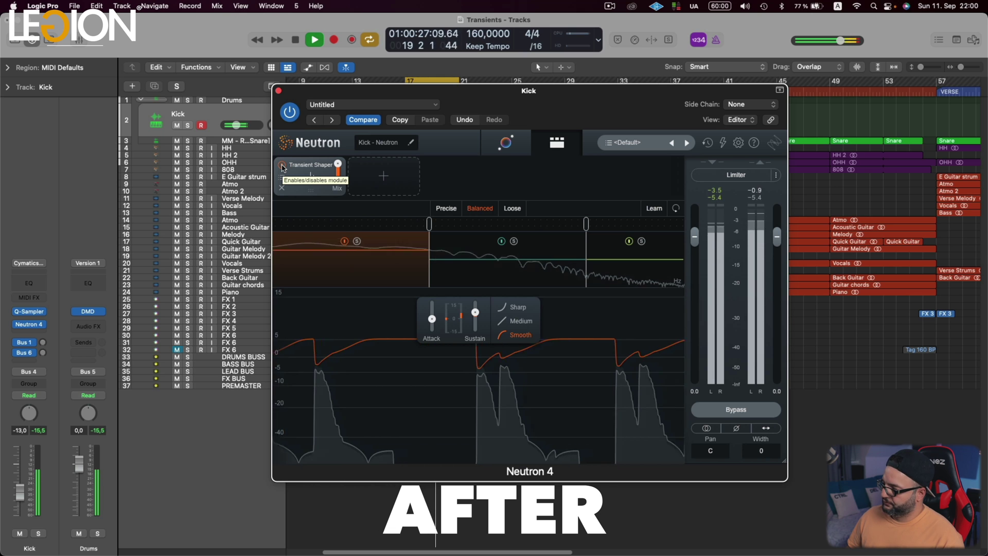
Toggle the kick's Transient Shaper off and on four times to A/B it, leaving it bypassed.
{"action": "left_click", "coordinate": [282, 166]}
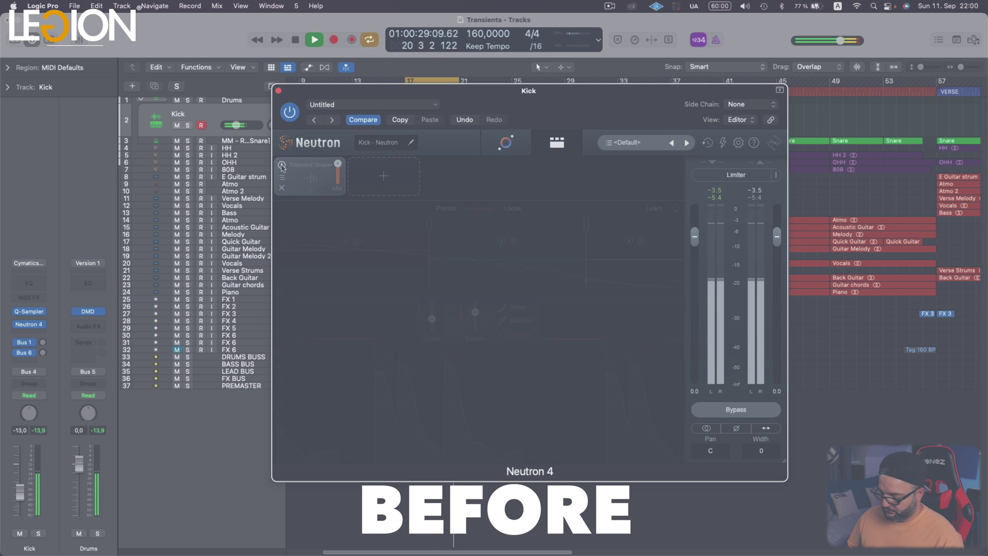
{"action": "left_click", "coordinate": [281, 165]}
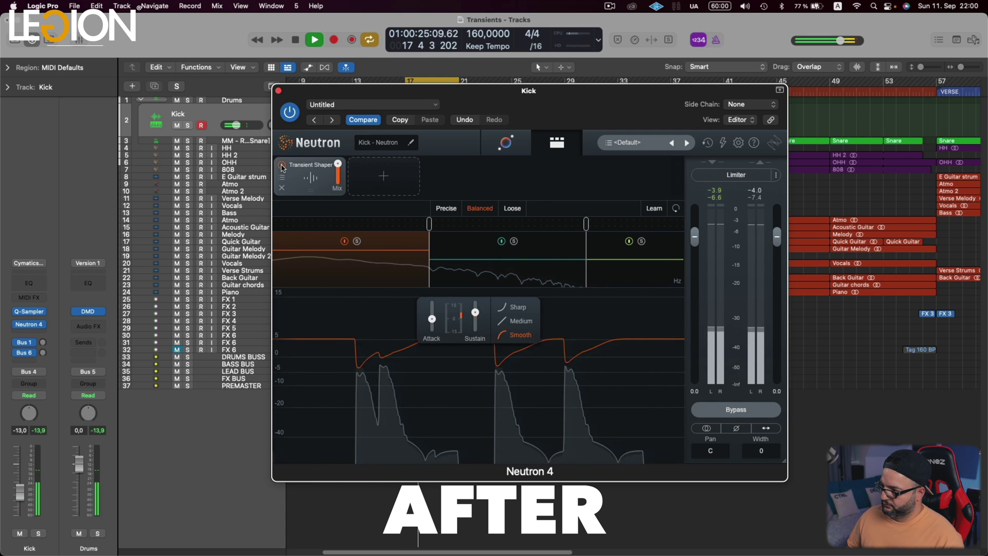
{"action": "left_click", "coordinate": [281, 165]}
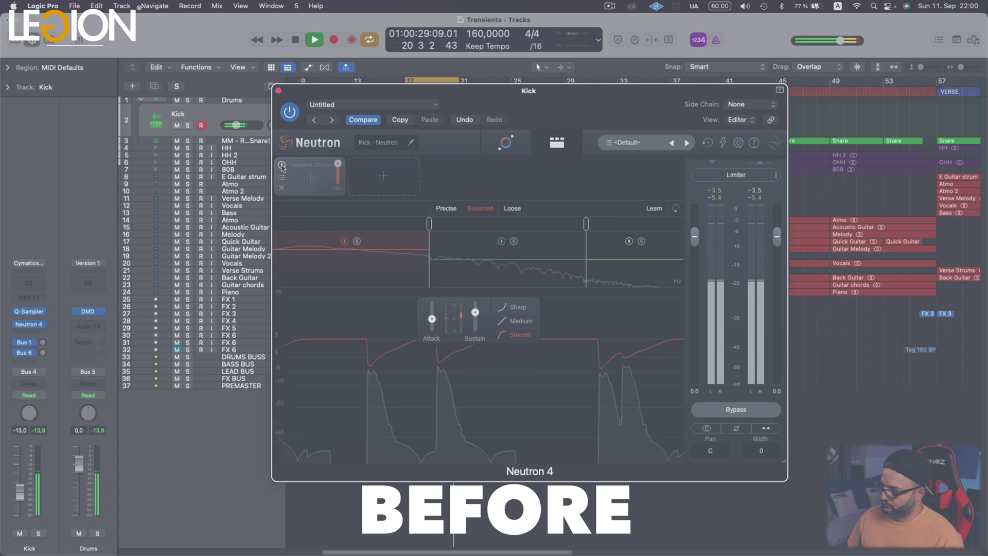
{"action": "left_click", "coordinate": [281, 165]}
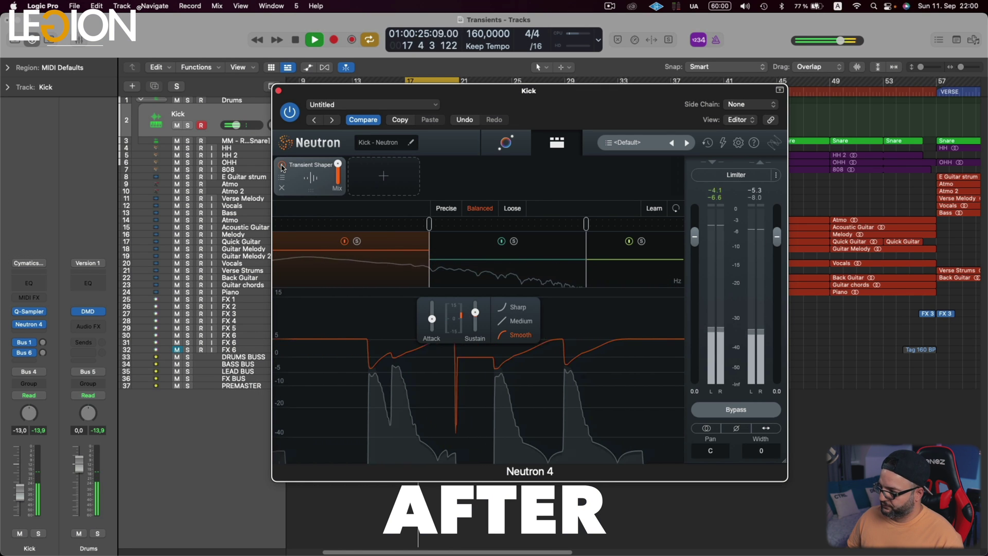
{"action": "left_click", "coordinate": [282, 165]}
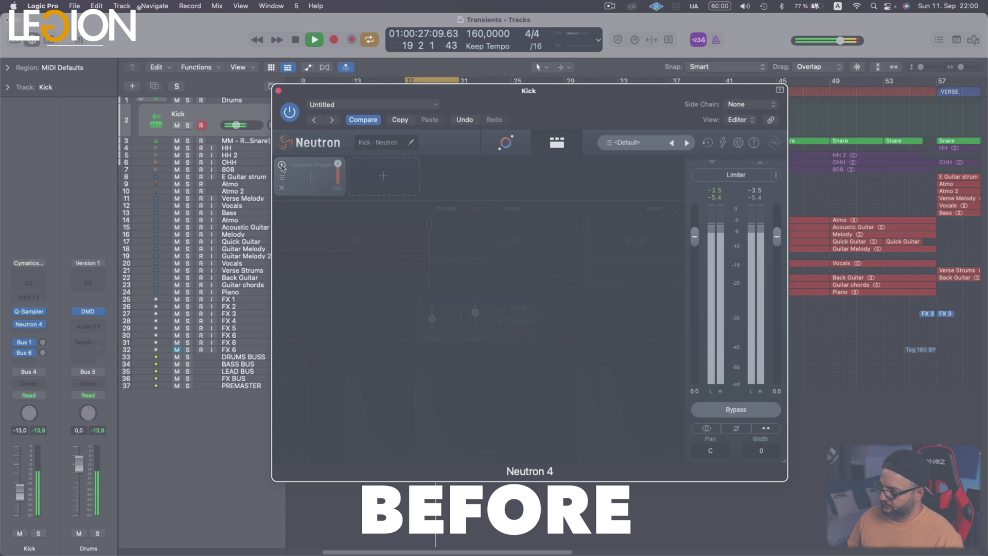
{"action": "left_click", "coordinate": [281, 165]}
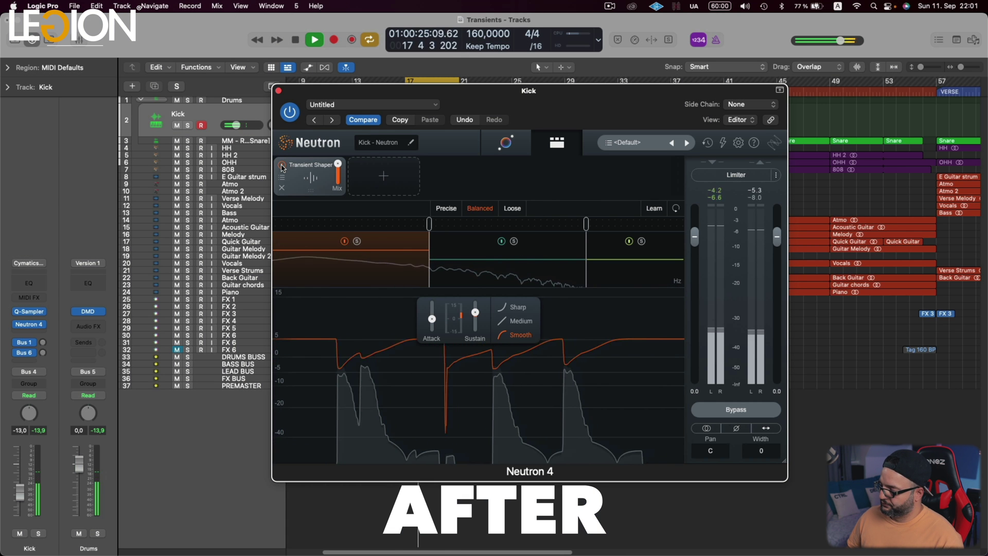
{"action": "left_click", "coordinate": [281, 165]}
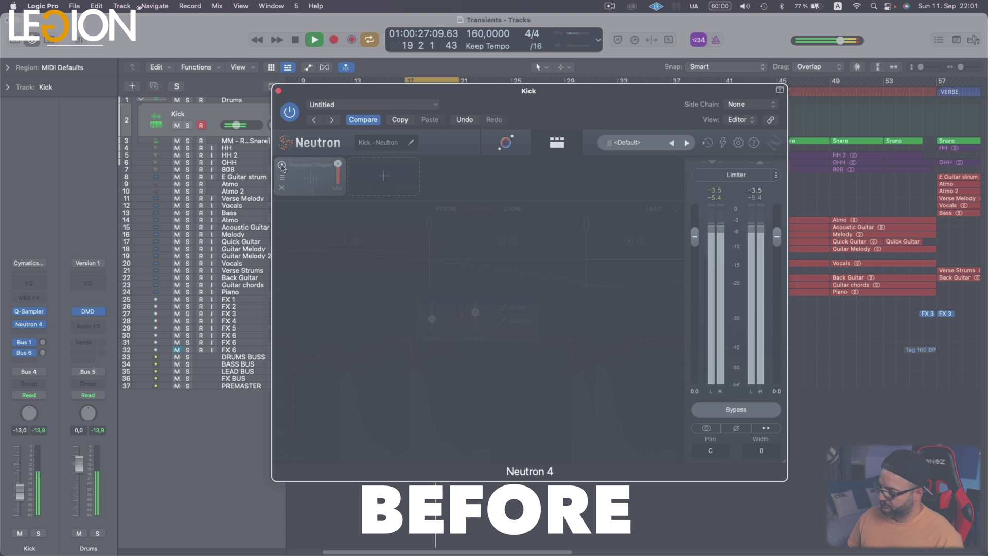